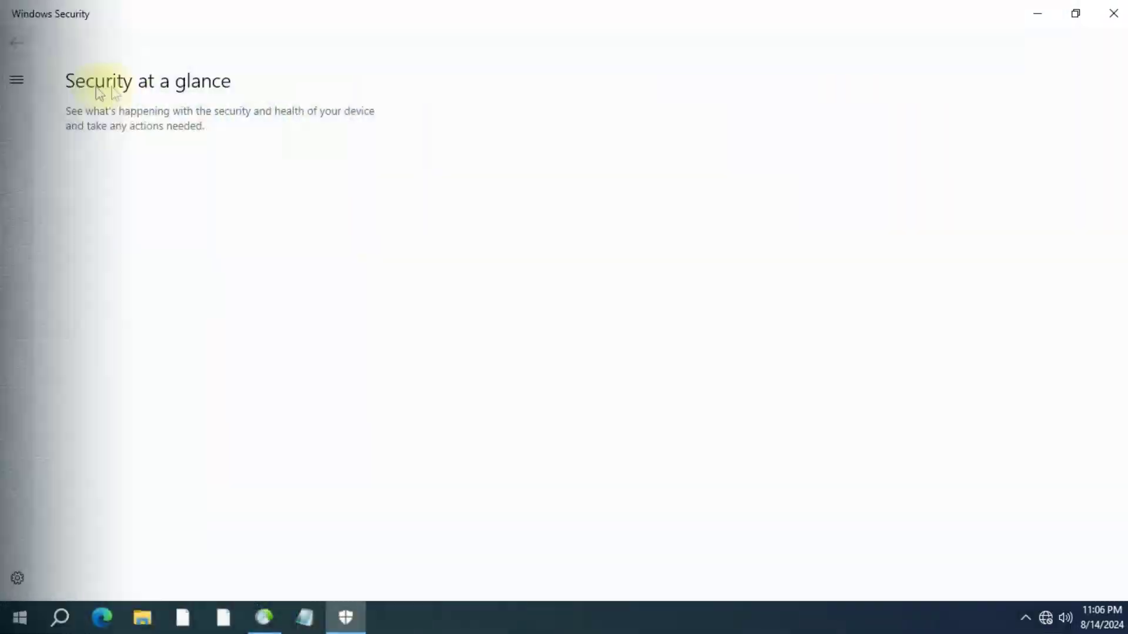
- Open the security providers management page in the Windows Security settings to check the antivirus, firewall and web protection providers
click(17, 79)
click(120, 579)
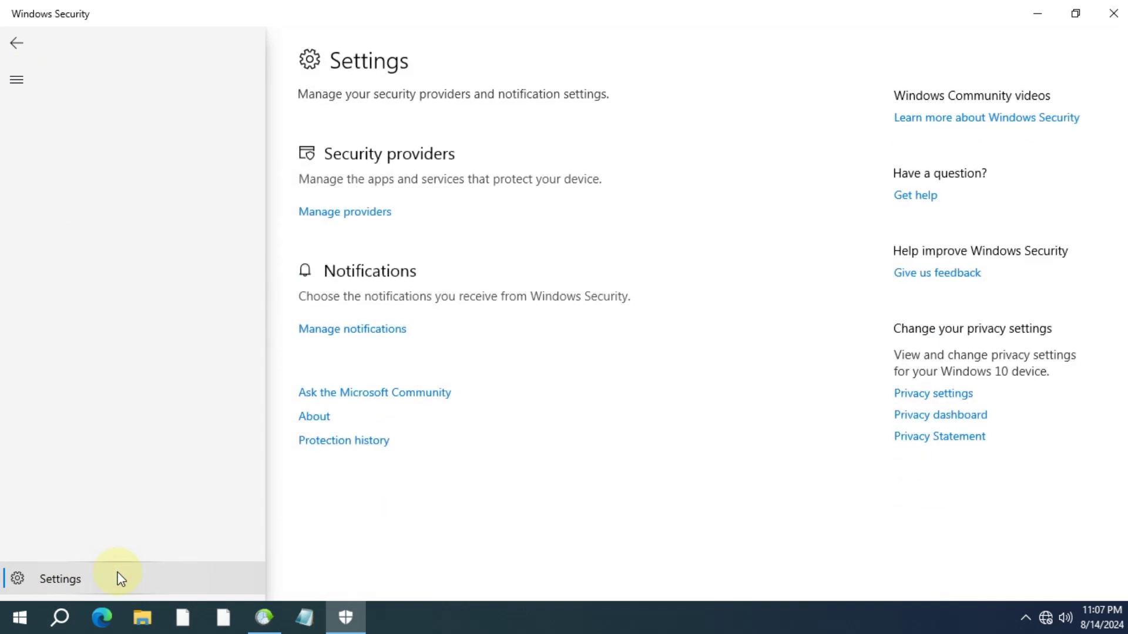
click(360, 213)
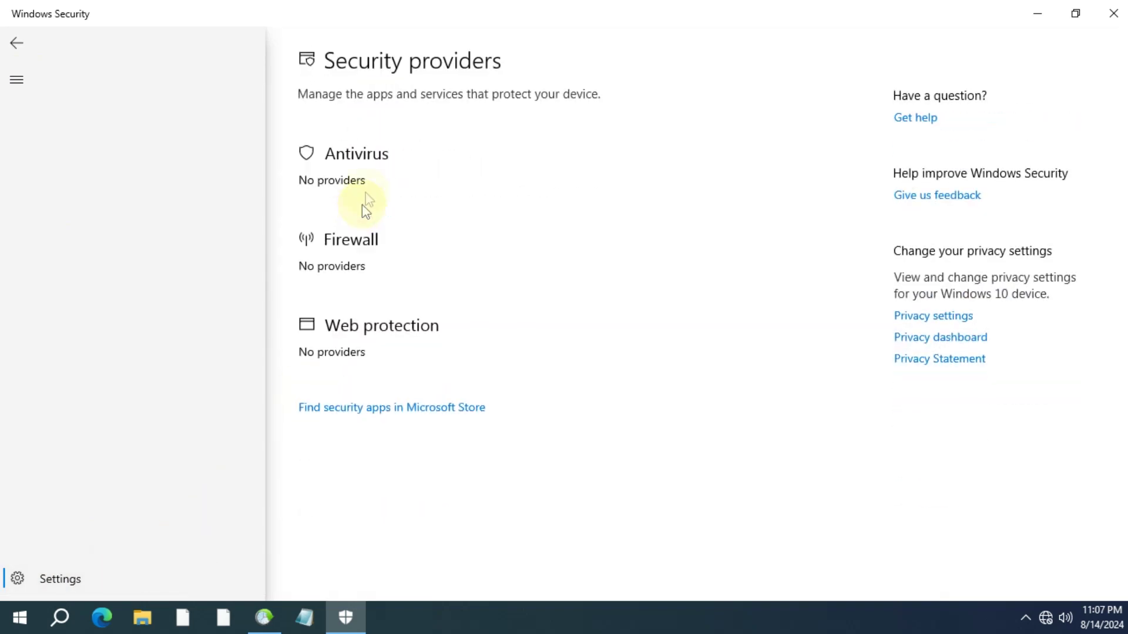
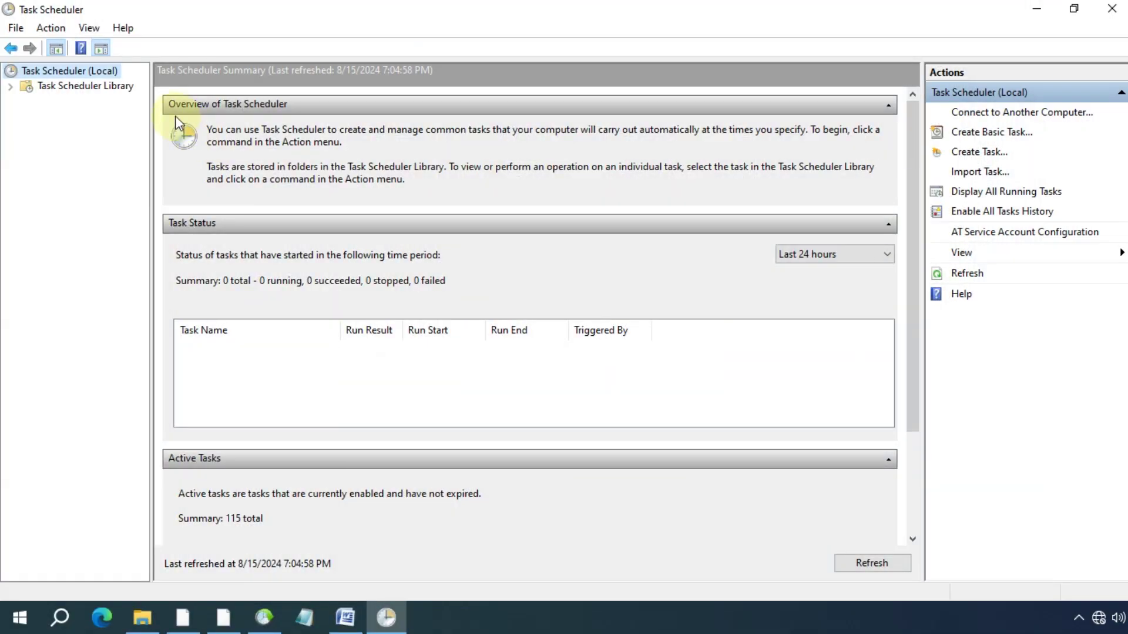
- Look through the scheduled tasks in the Task Scheduler Library, examining each task's name, author, description and triggers
click(94, 90)
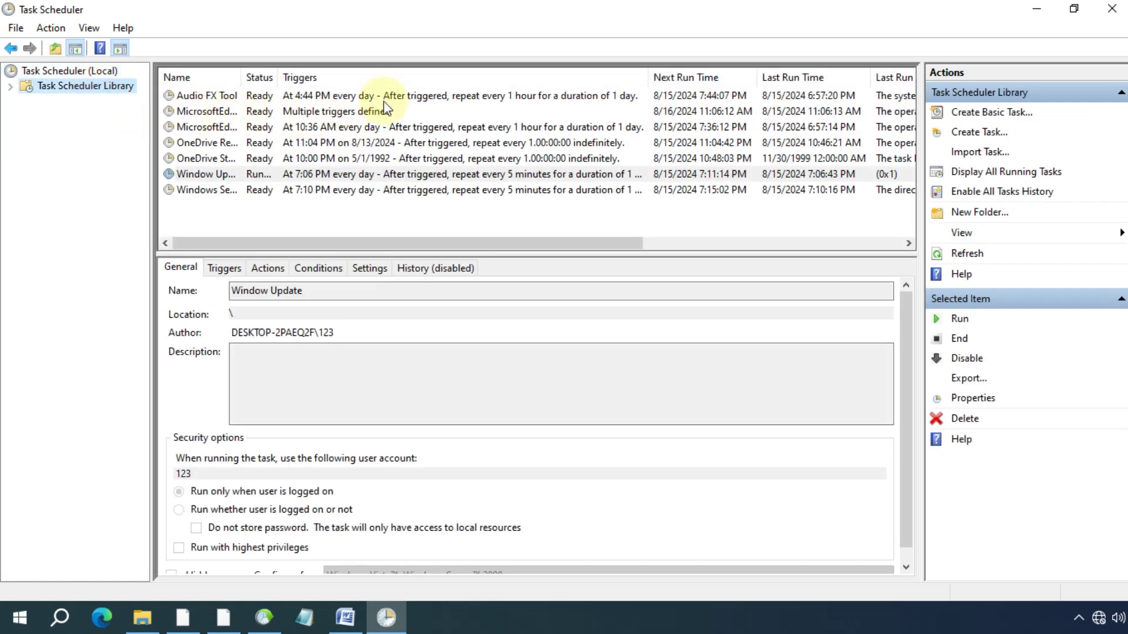
click(379, 128)
click(382, 97)
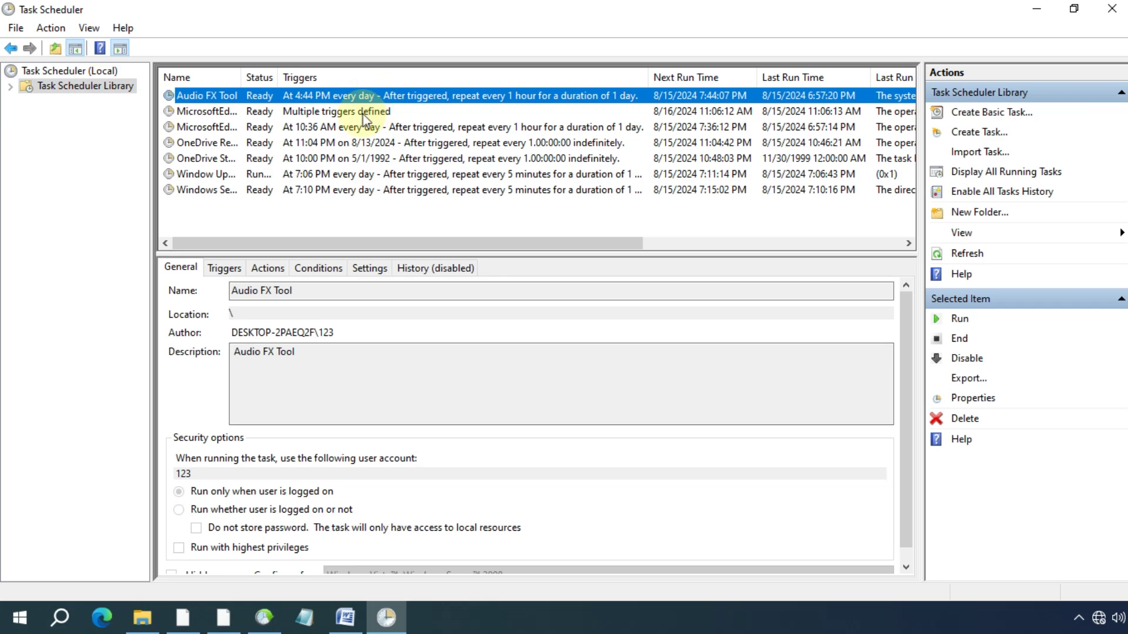
click(361, 115)
click(359, 127)
click(350, 142)
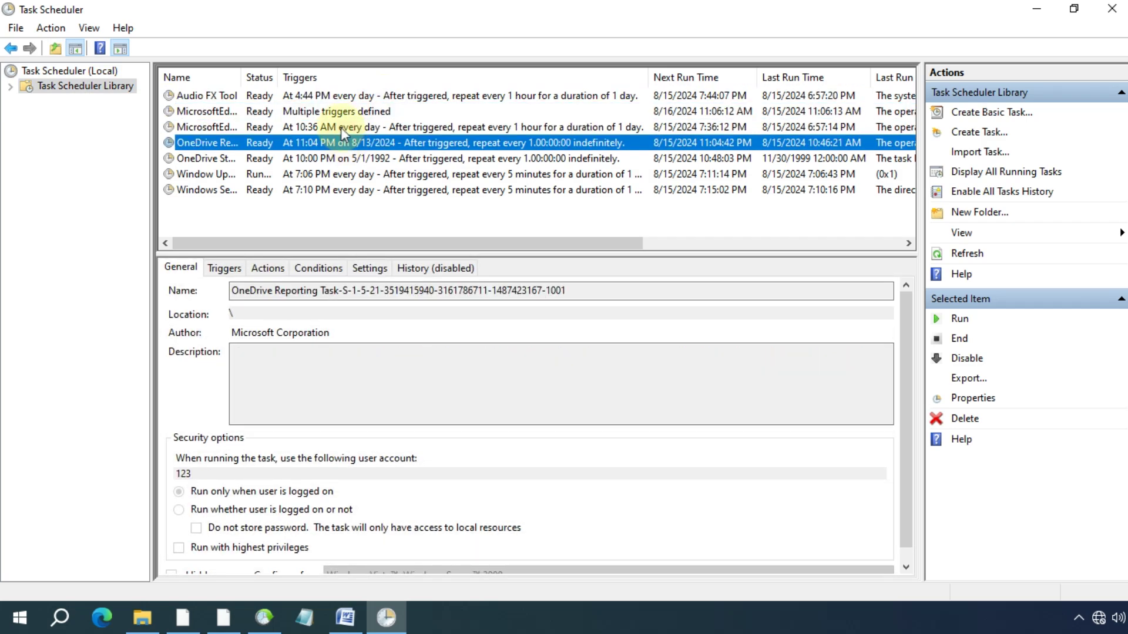
click(346, 159)
click(344, 174)
click(344, 190)
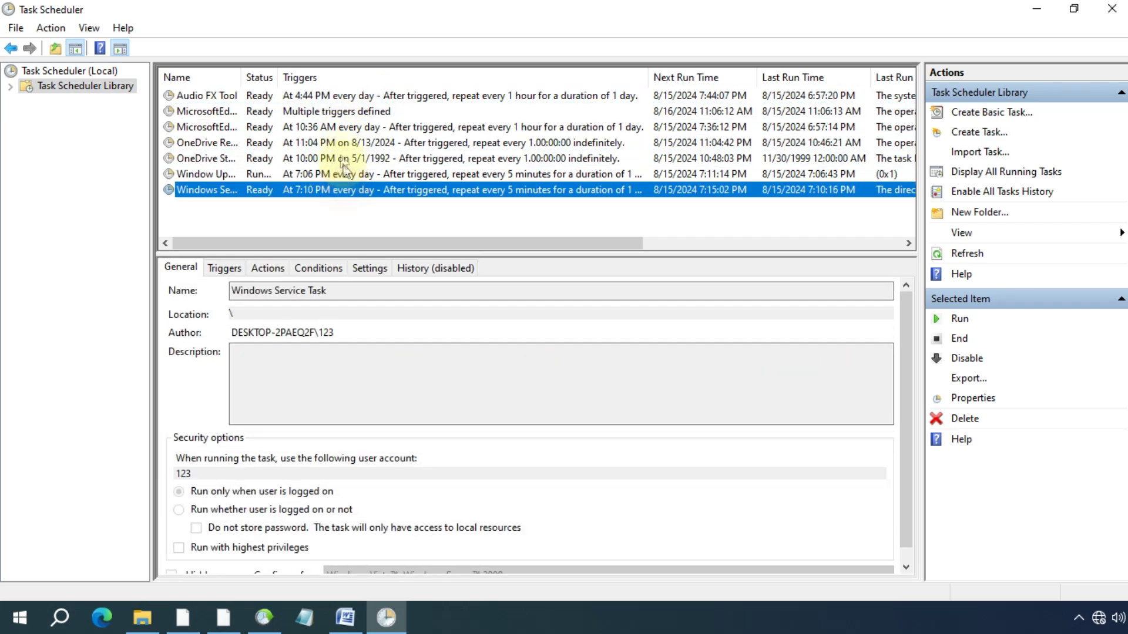
click(341, 144)
click(338, 122)
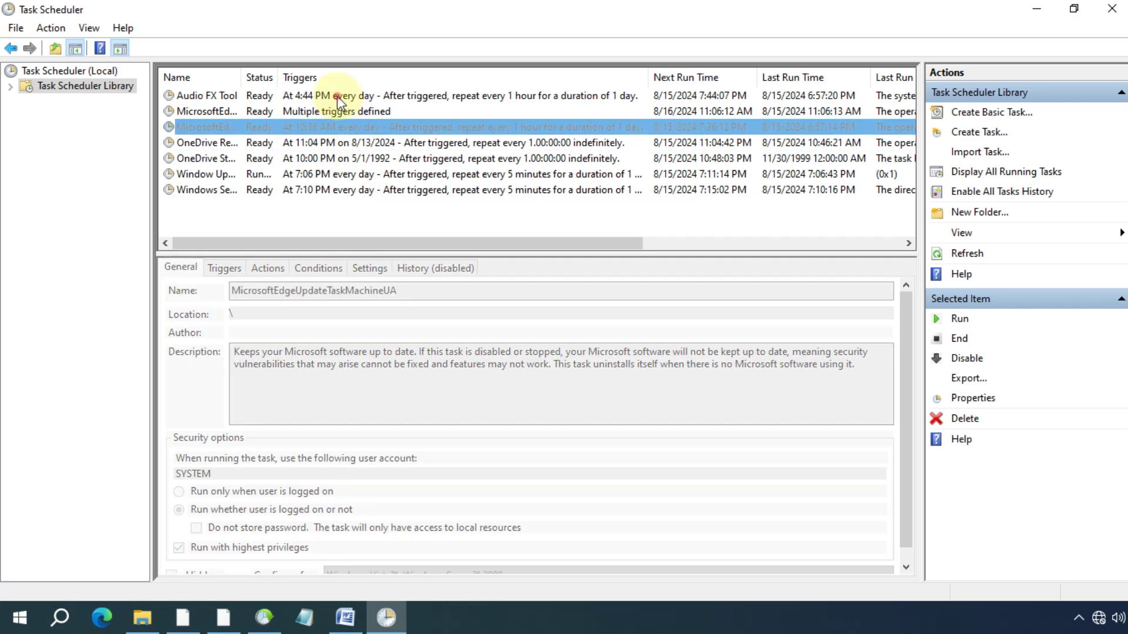
click(339, 98)
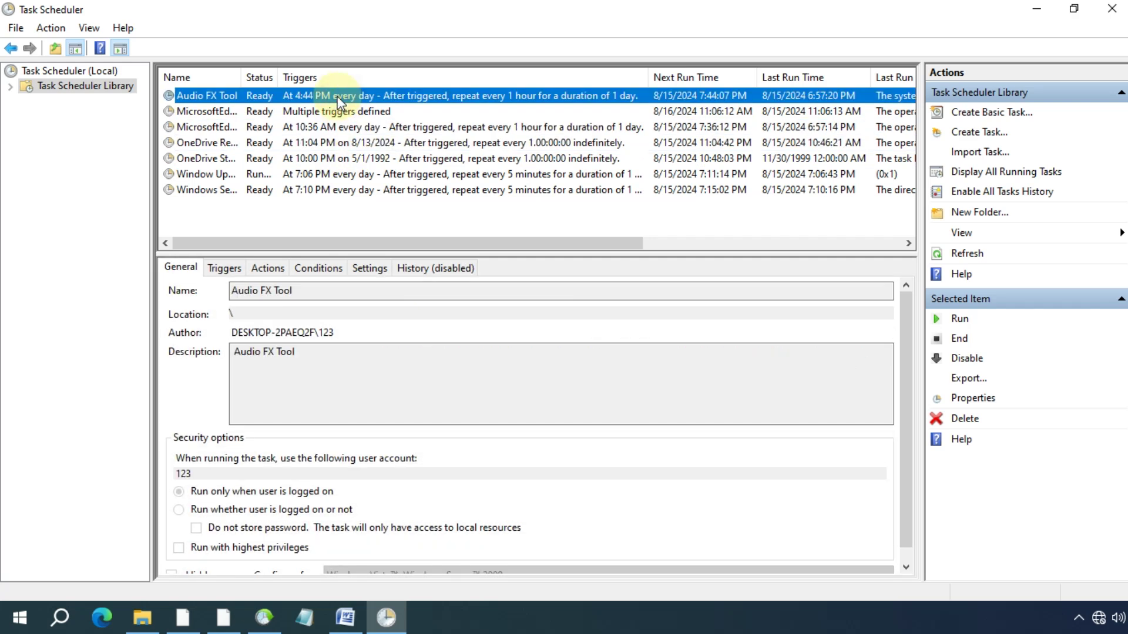
right_click(339, 100)
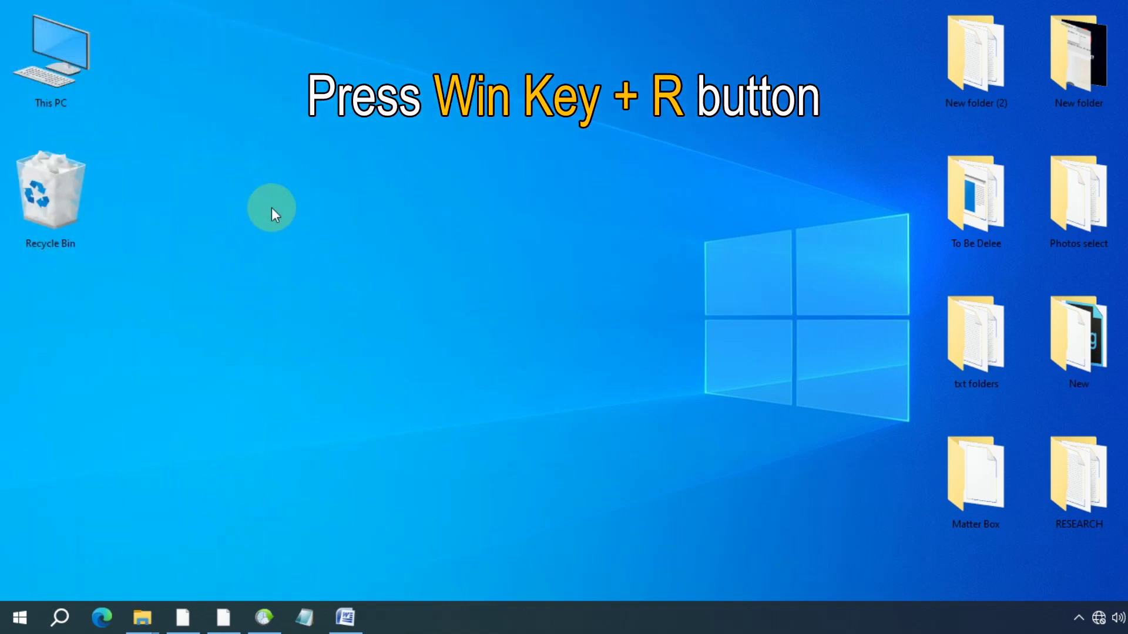
- Launch Task Scheduler with the Run command taskschd.msc and show the tasks in the Task Scheduler Library
key(super+r)
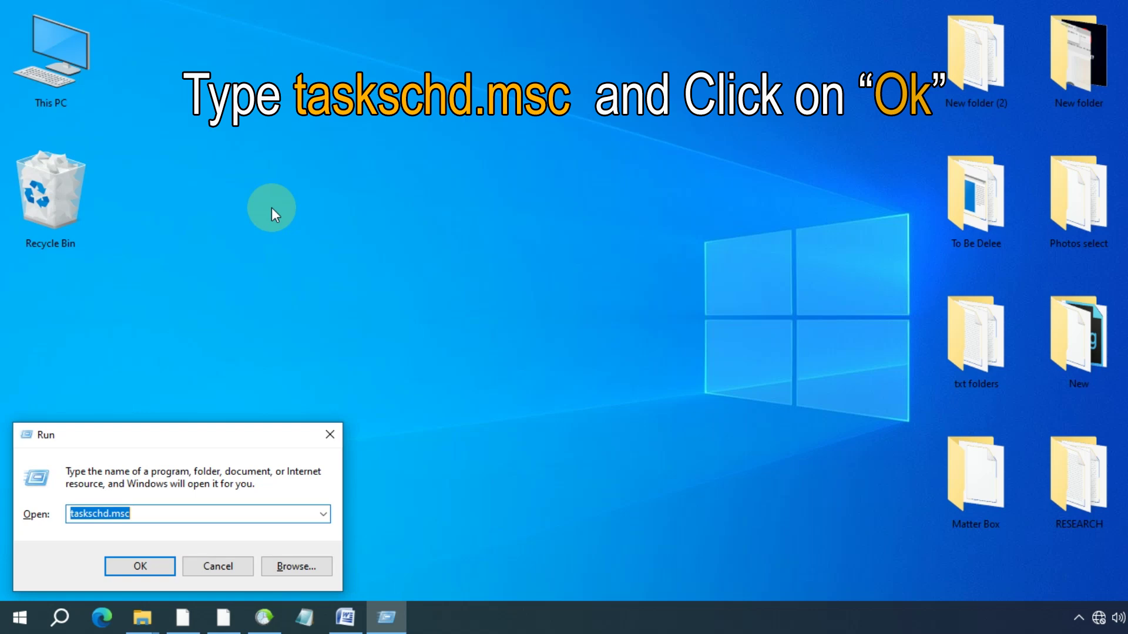
text(TASKSCHD.MSC)
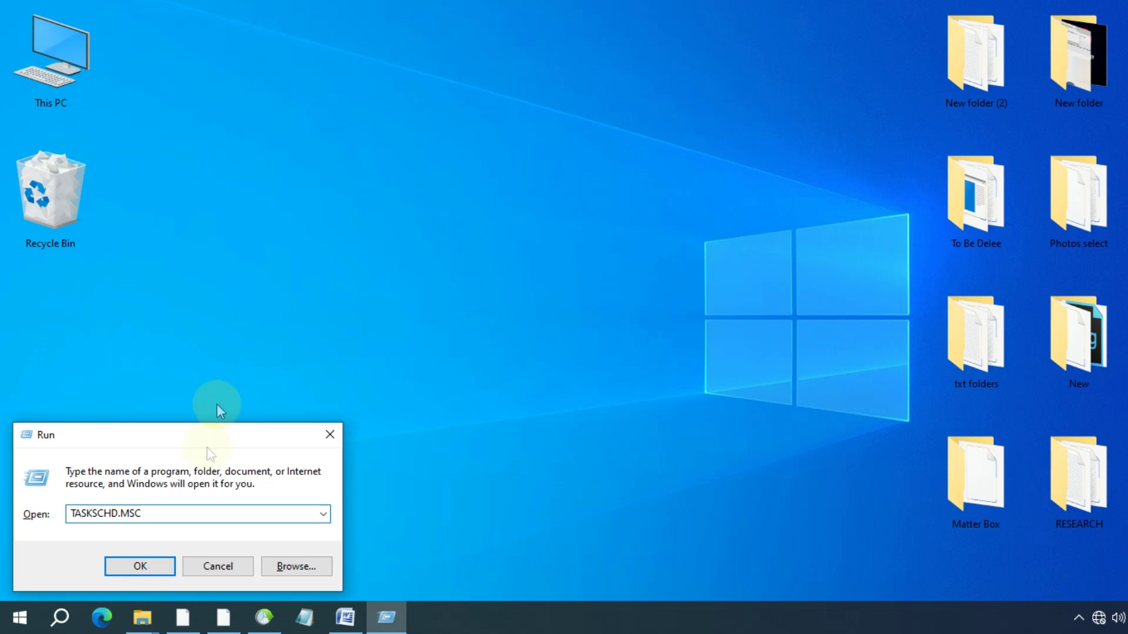
click(172, 567)
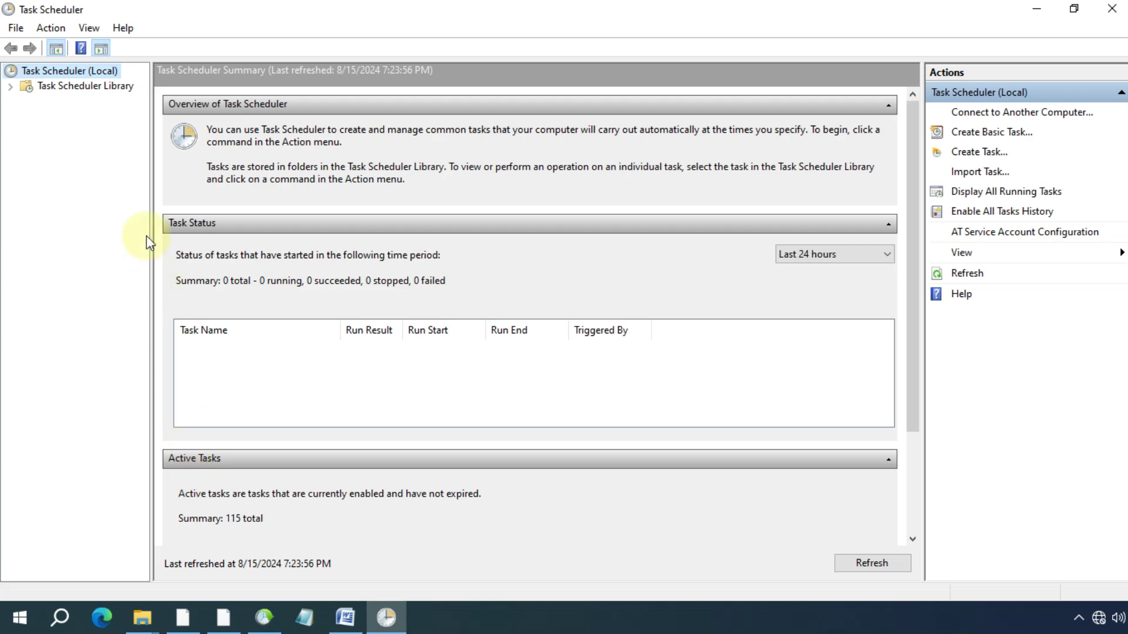
click(103, 87)
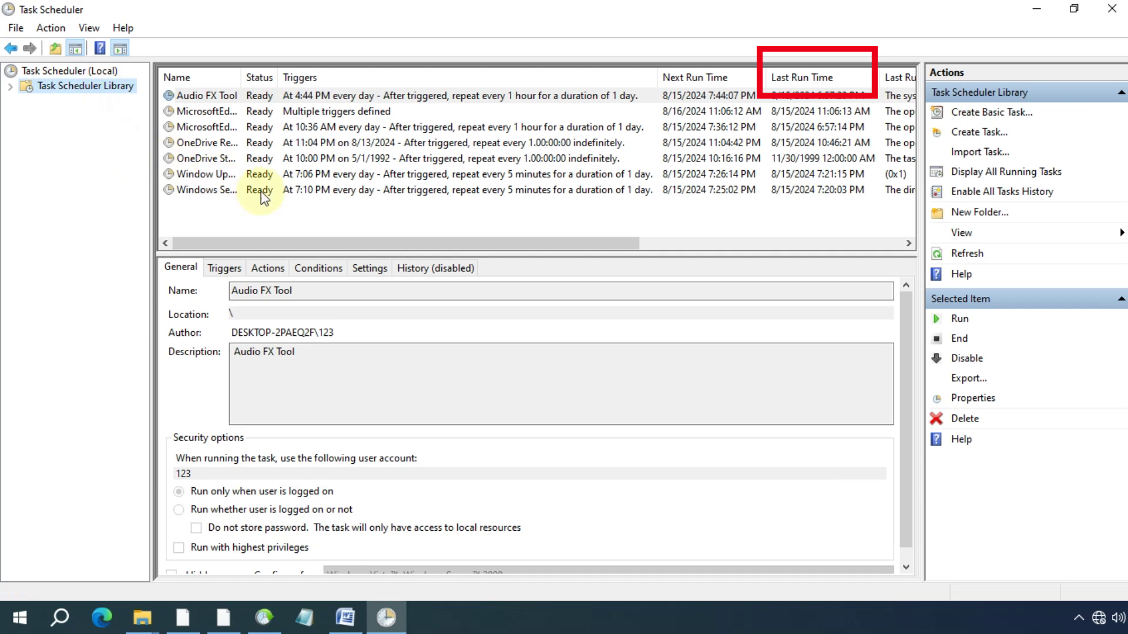
- Sort the scheduled tasks by last run time, most recent first, and widen the Name column
click(856, 77)
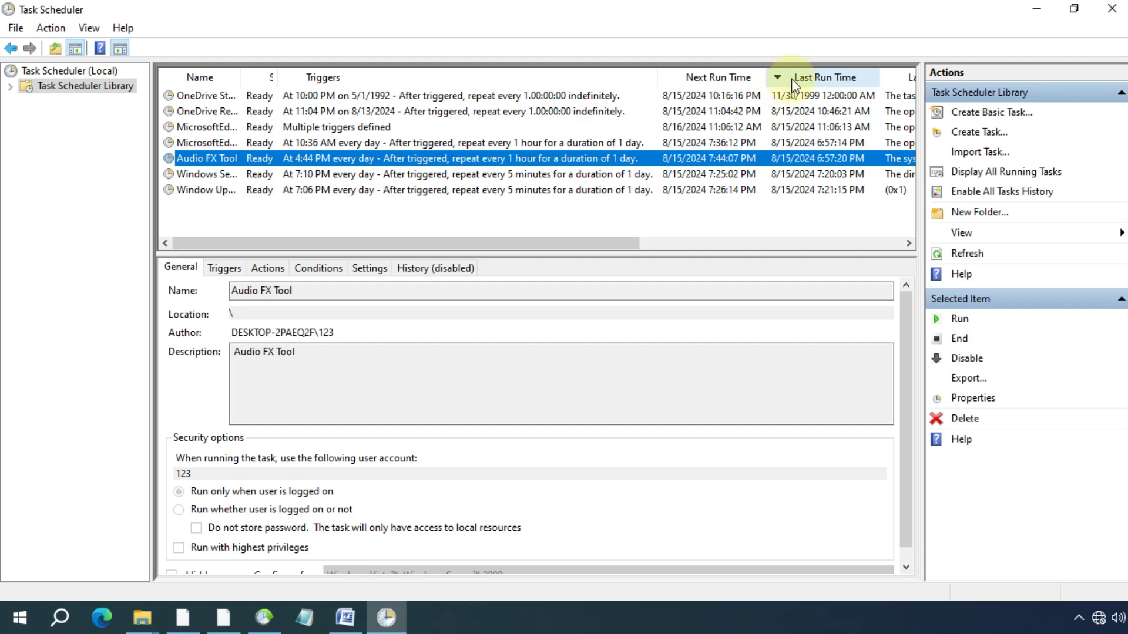
click(865, 78)
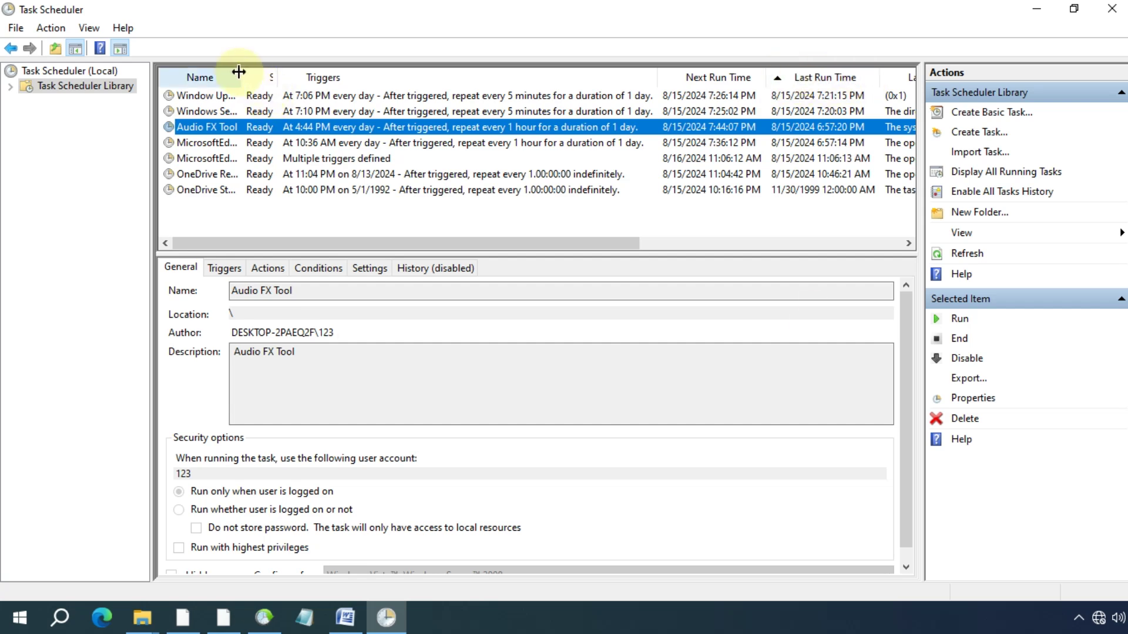
drag(249, 76, 287, 77)
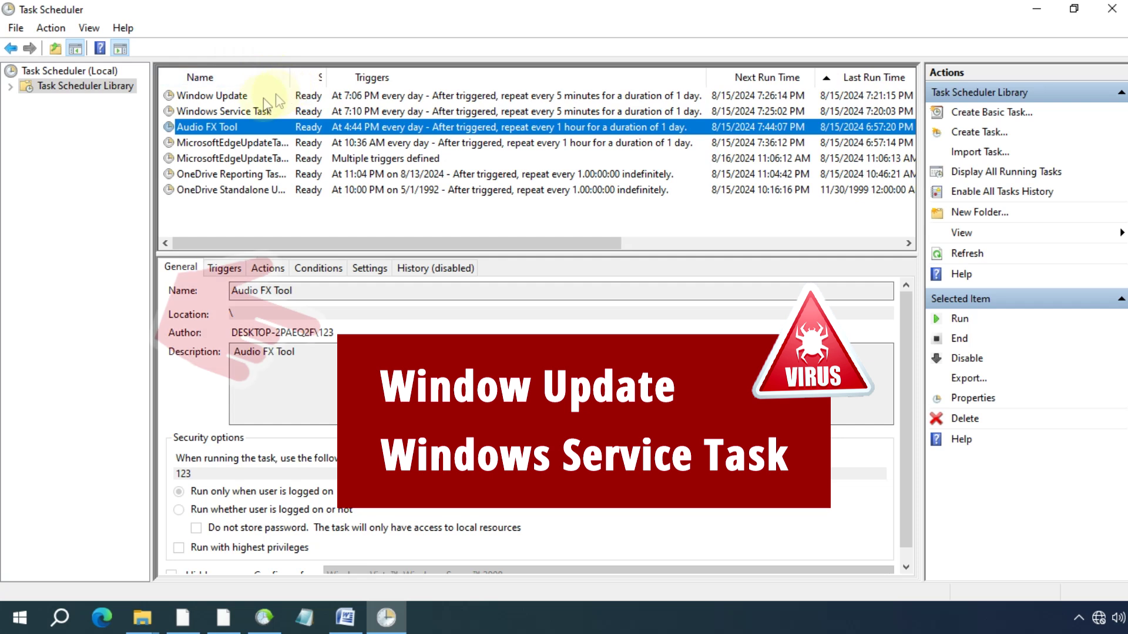
- Check the Window Update and Windows Service Task entries, and open the properties of the Window Update task
click(242, 99)
click(242, 110)
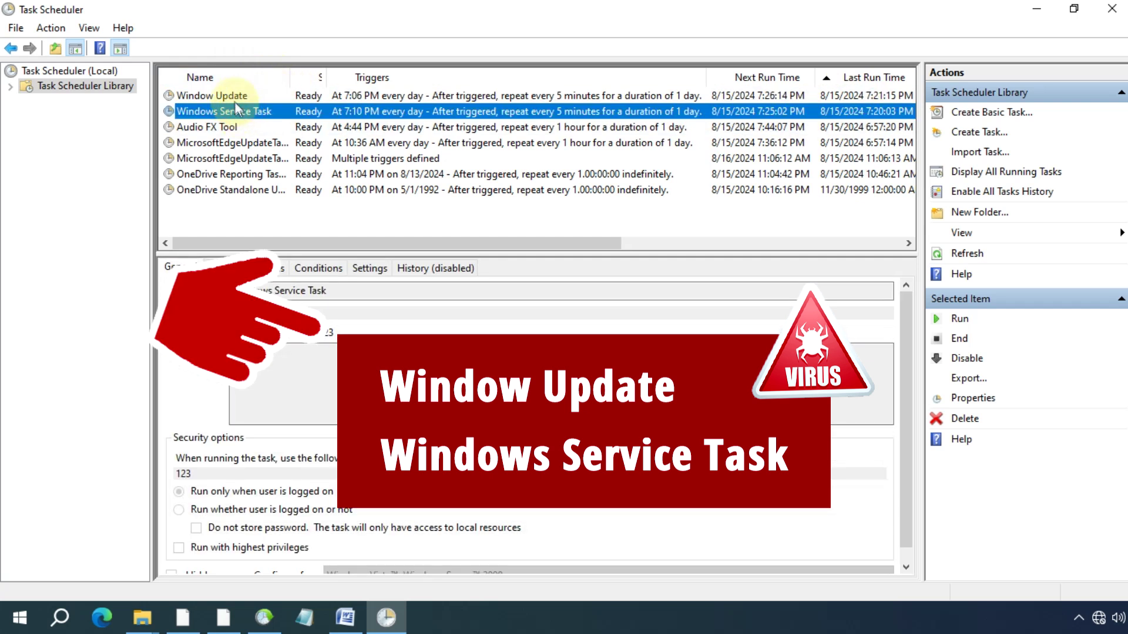
click(235, 101)
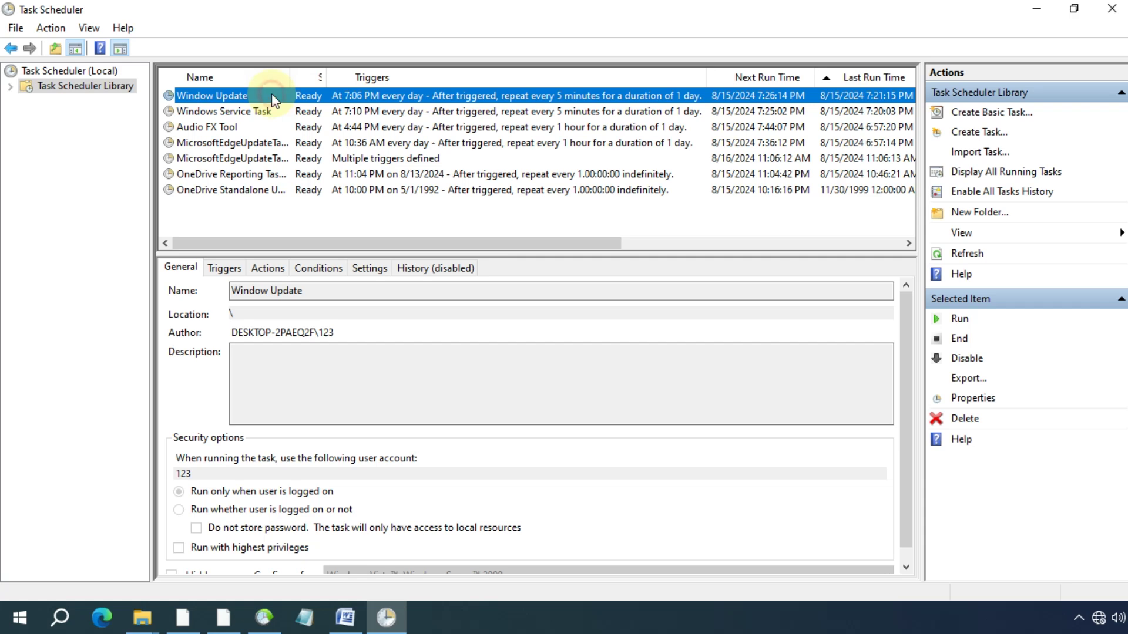
double_click(271, 95)
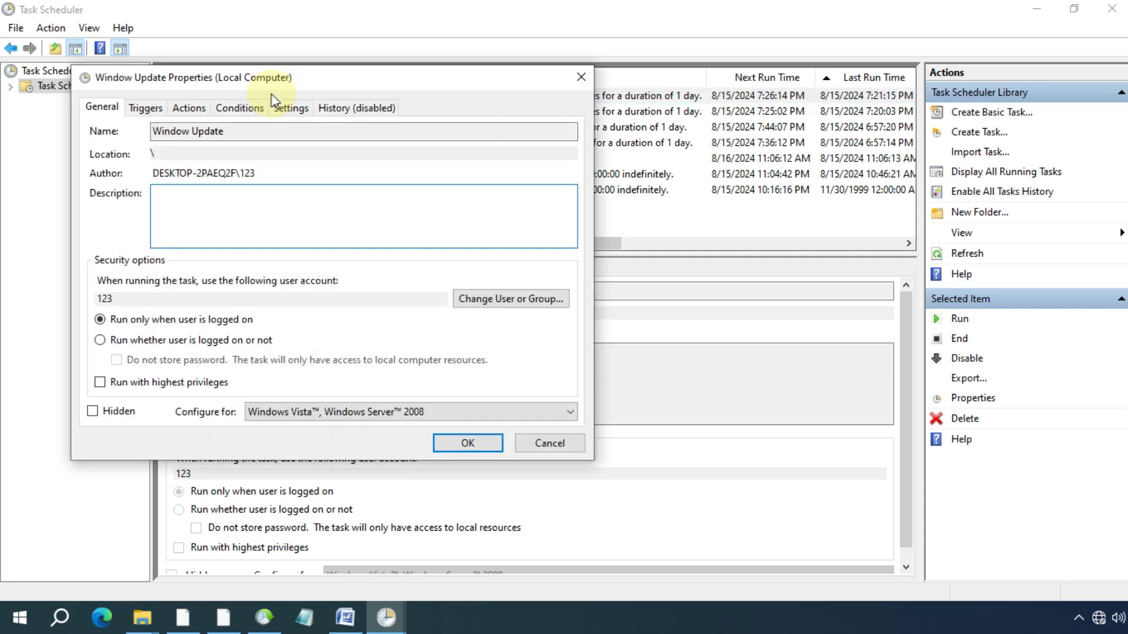
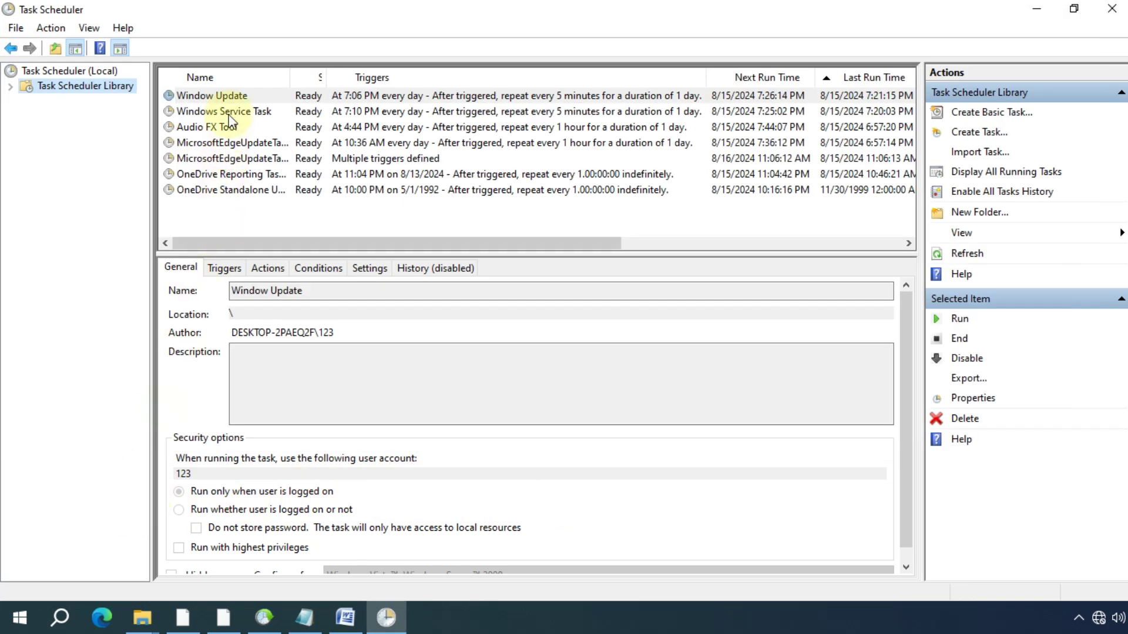
- Open the properties of the Windows Service Task entry to inspect its general settings
click(229, 114)
double_click(229, 115)
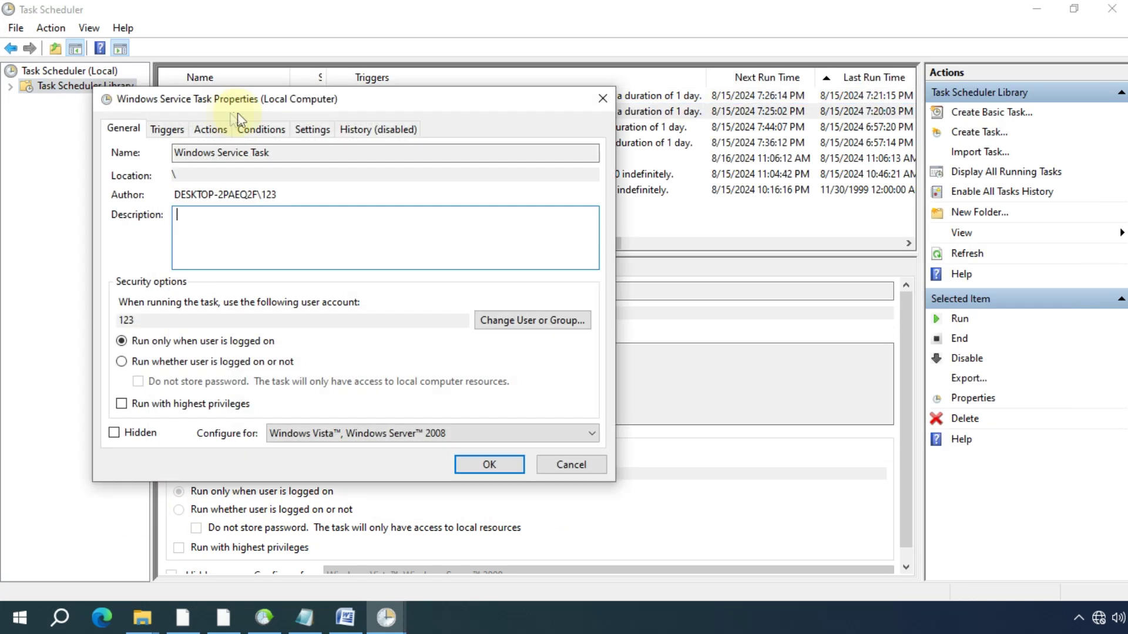
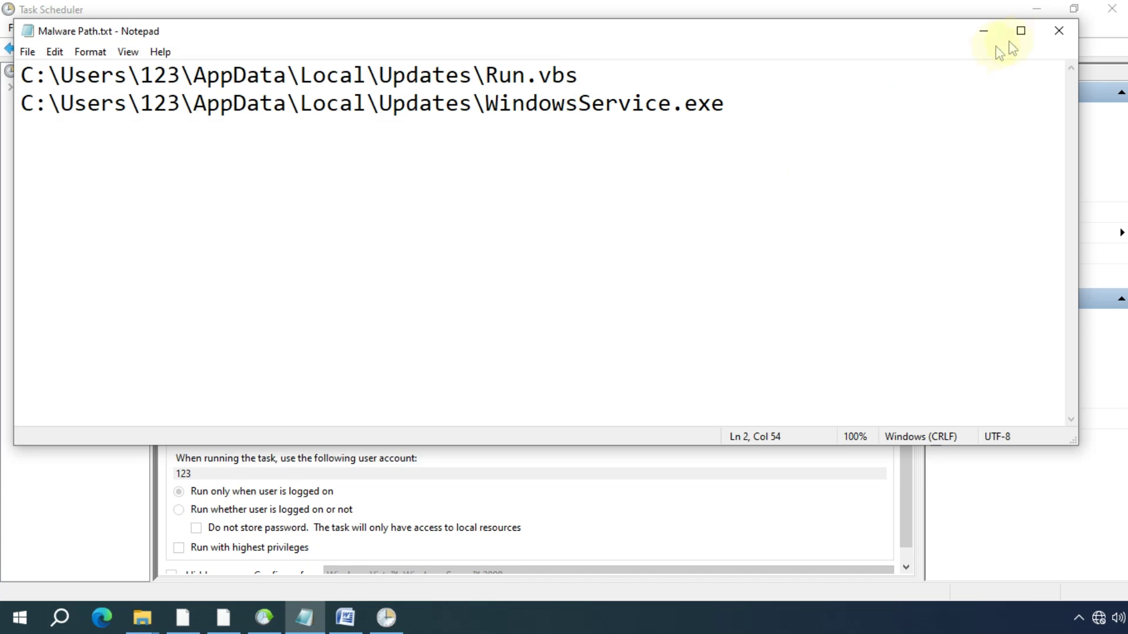
- Close the malware path note and disable, then delete, the Window Update task in the Task Scheduler Library
click(1055, 29)
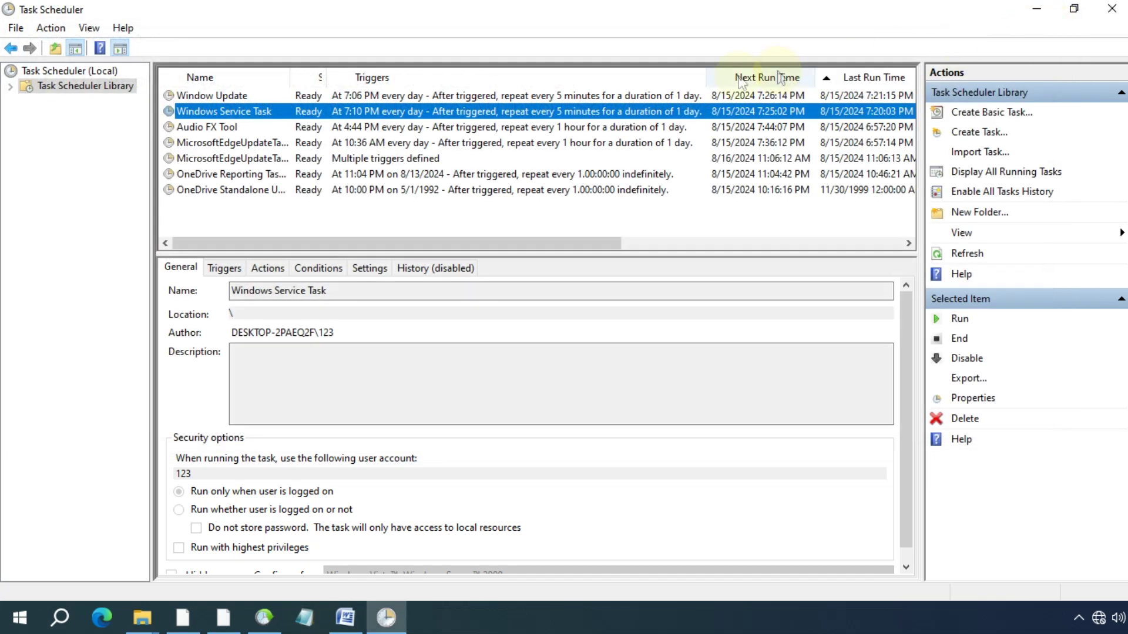
click(591, 96)
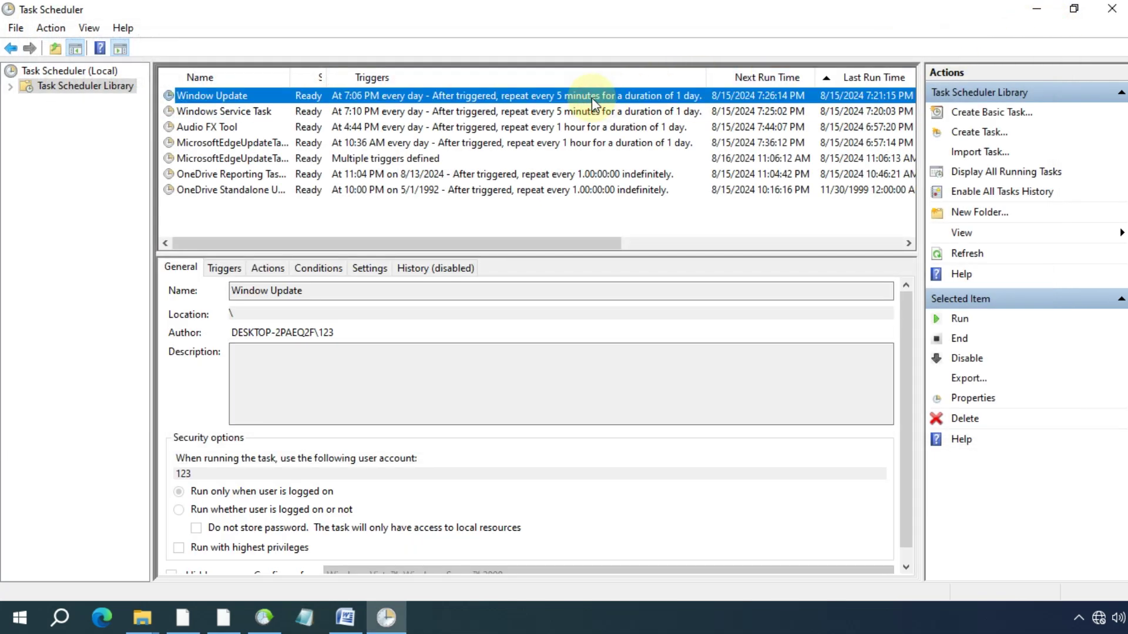
right_click(284, 98)
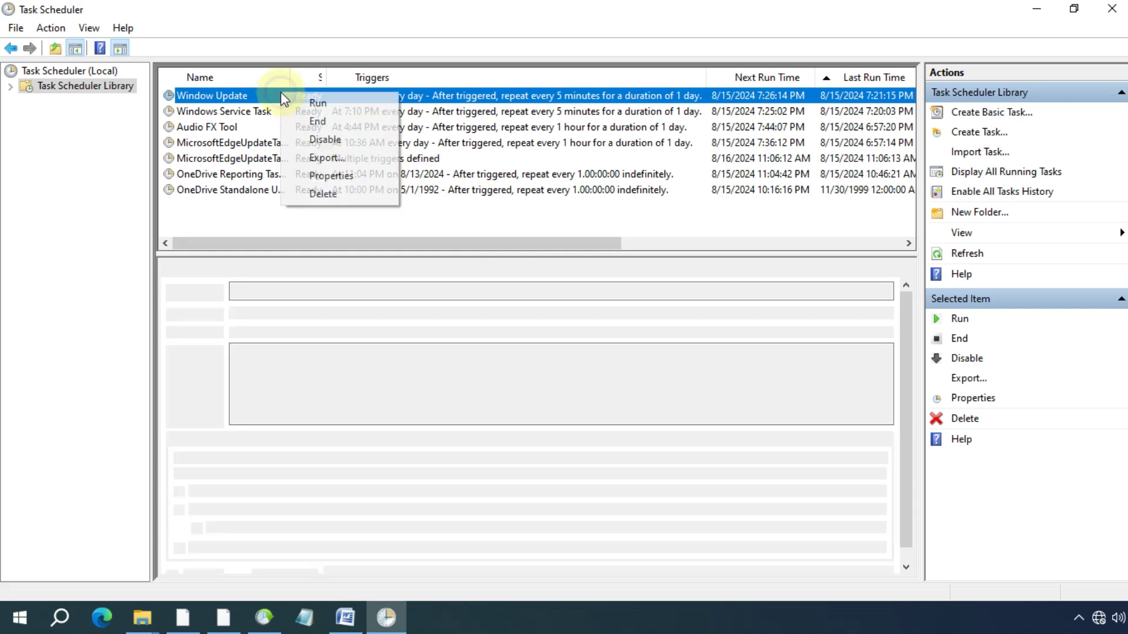
click(362, 141)
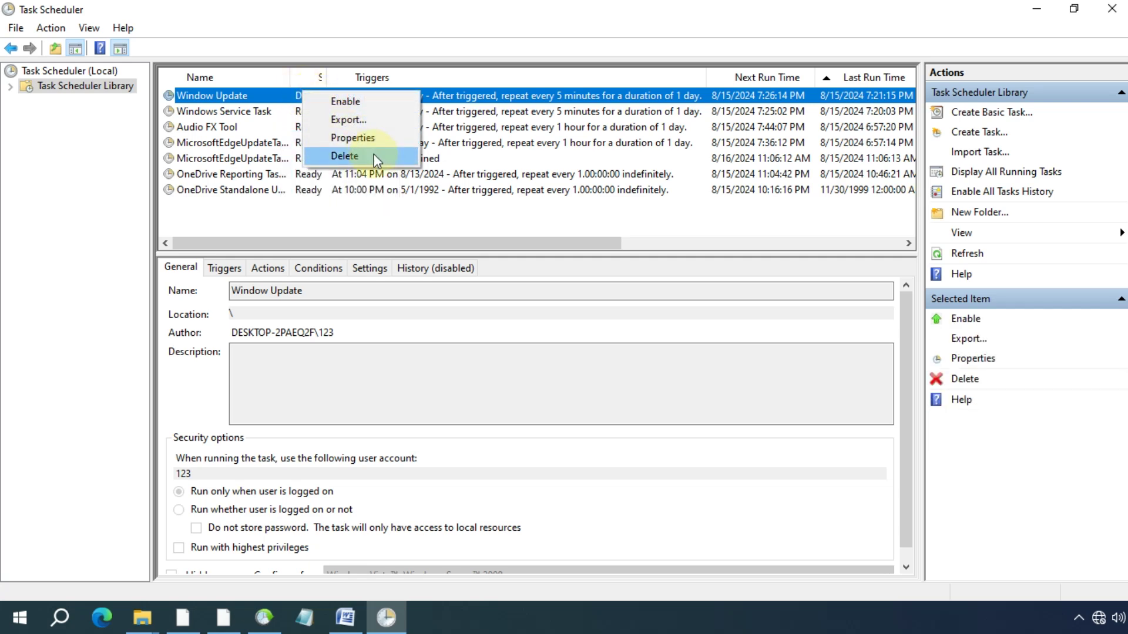
click(344, 157)
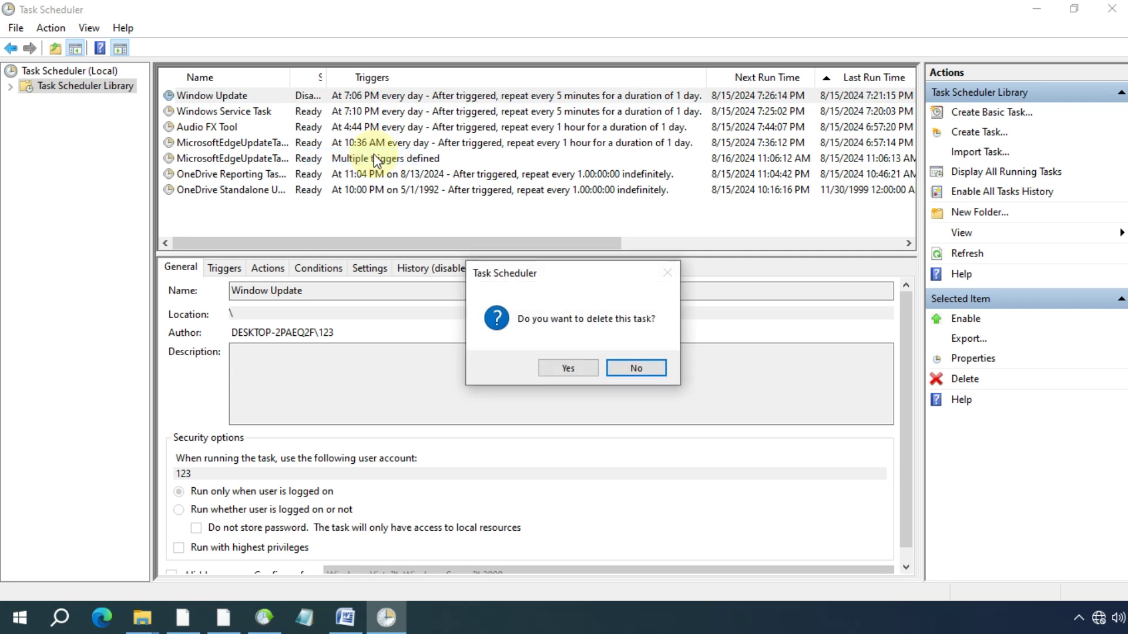
click(569, 369)
- Disable and delete the Windows Service Task entry in the Task Scheduler Library
click(264, 94)
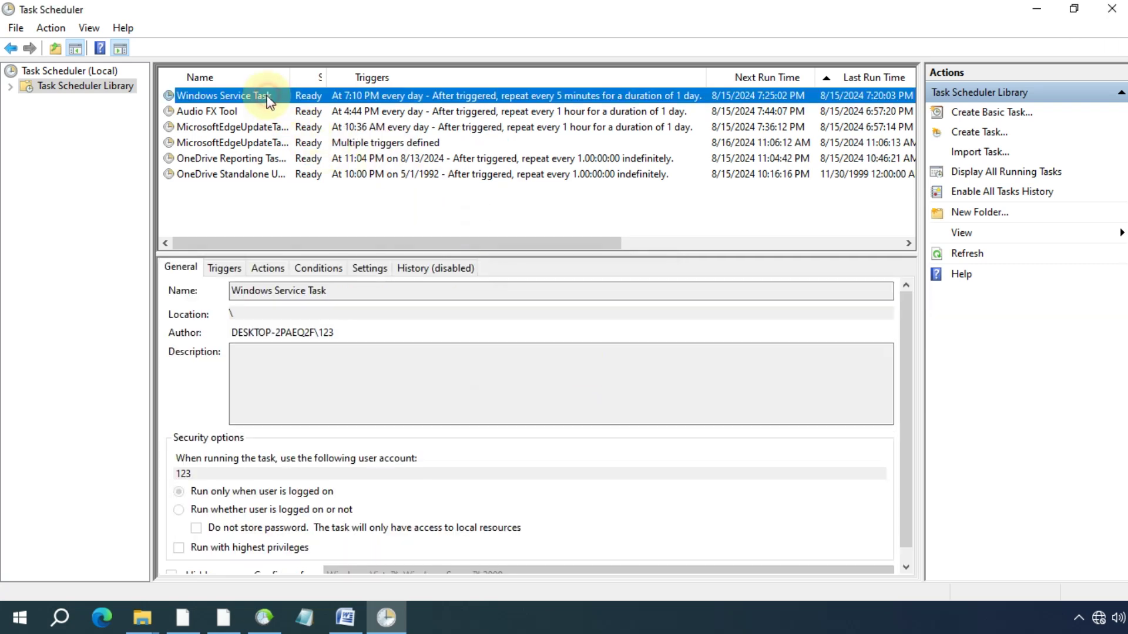
right_click(274, 97)
click(312, 140)
right_click(287, 93)
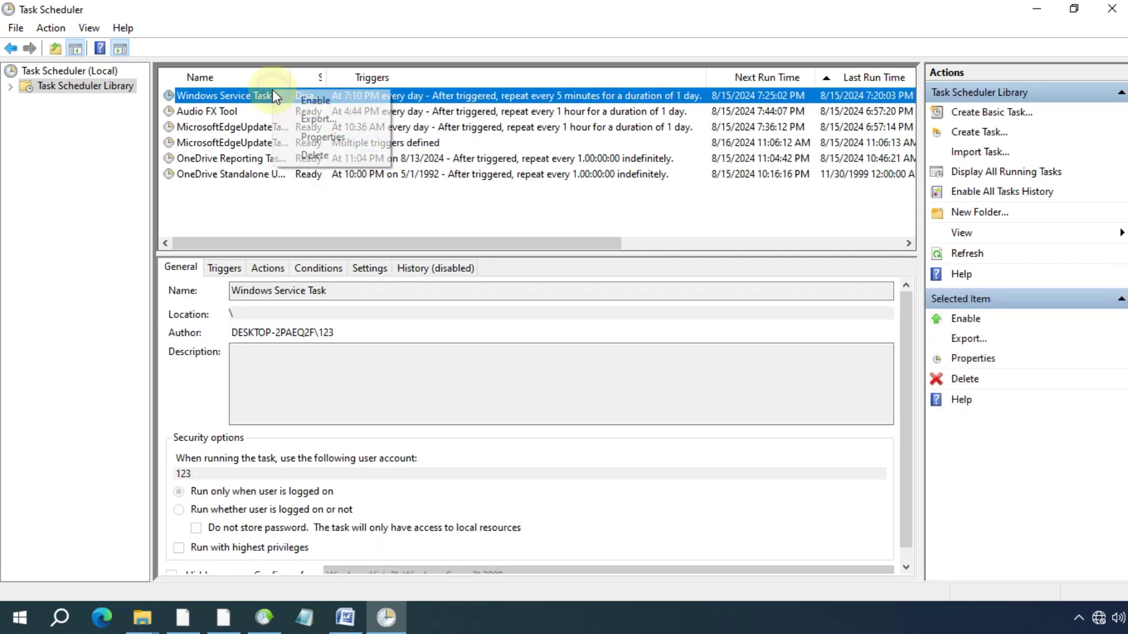
click(317, 156)
click(568, 369)
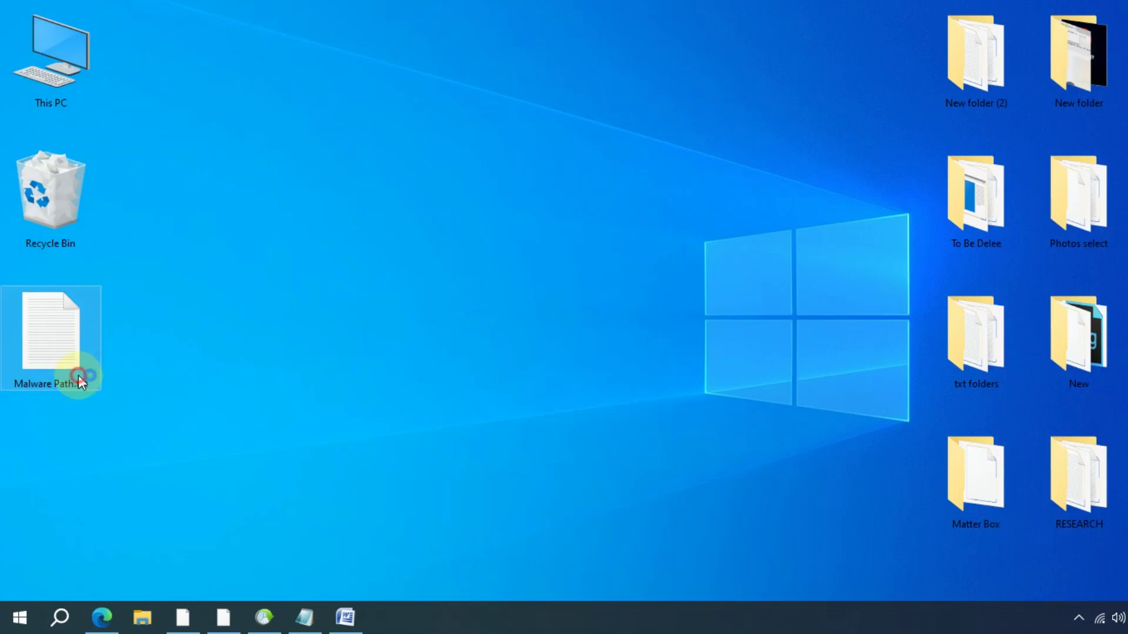
- Open Malware Path.txt from the desktop for reference and browse in File Explorer to C:\Users\123
double_click(79, 381)
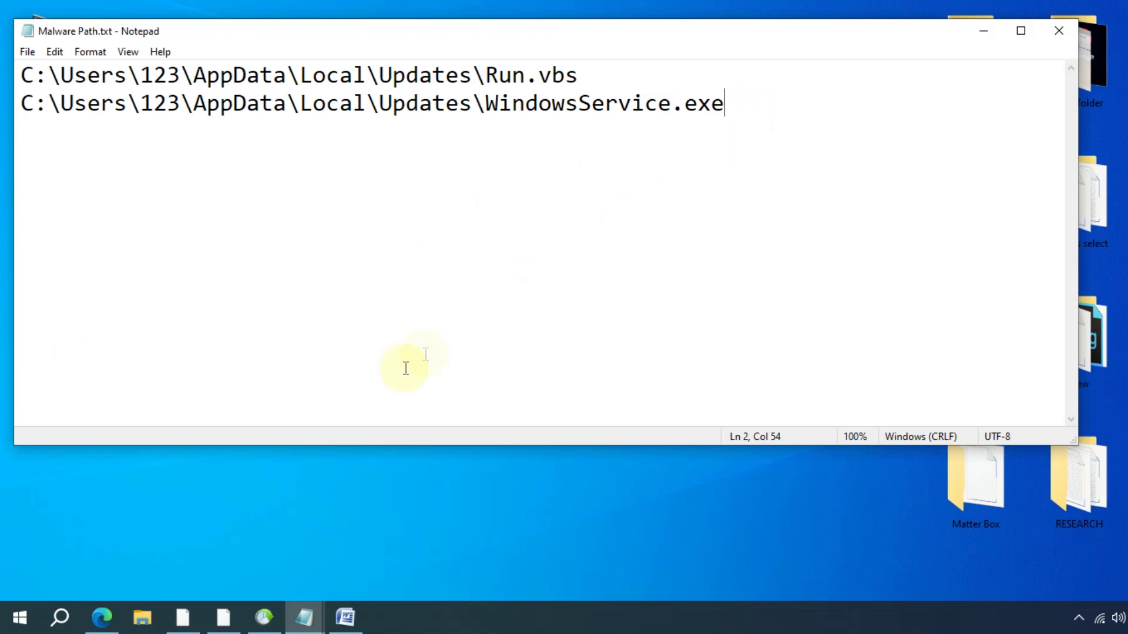
click(139, 620)
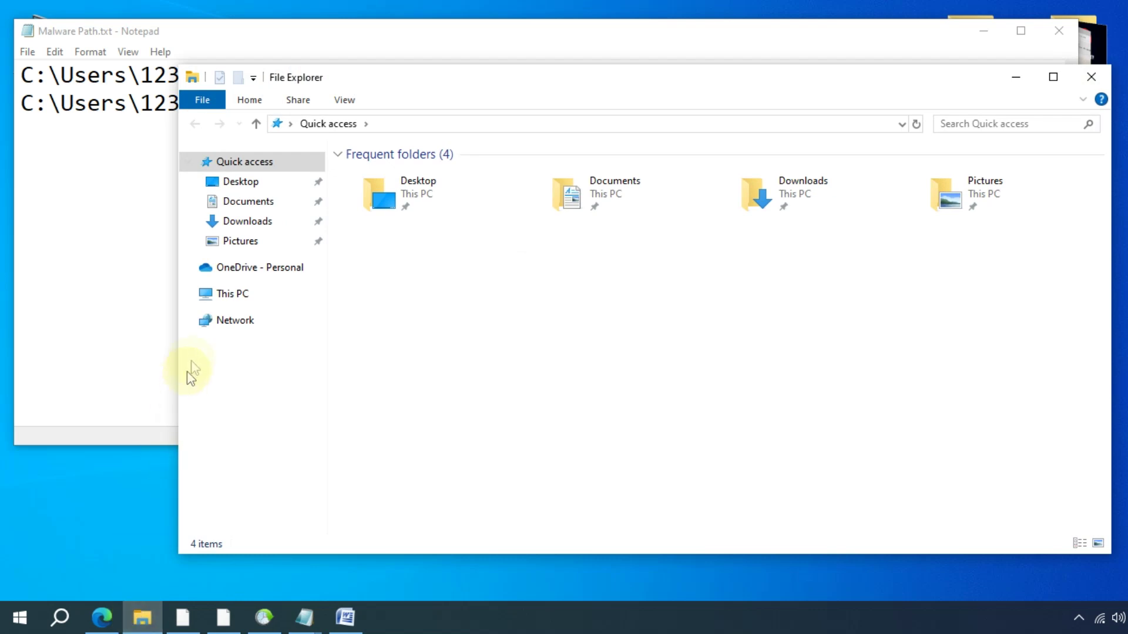
click(223, 294)
click(392, 339)
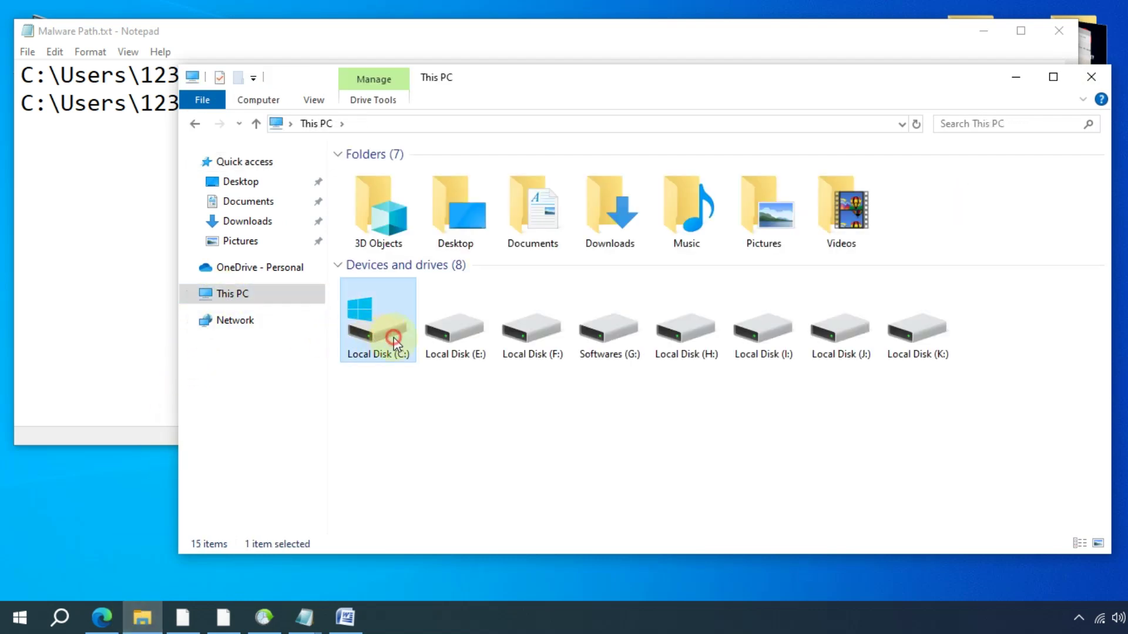
double_click(394, 341)
click(405, 242)
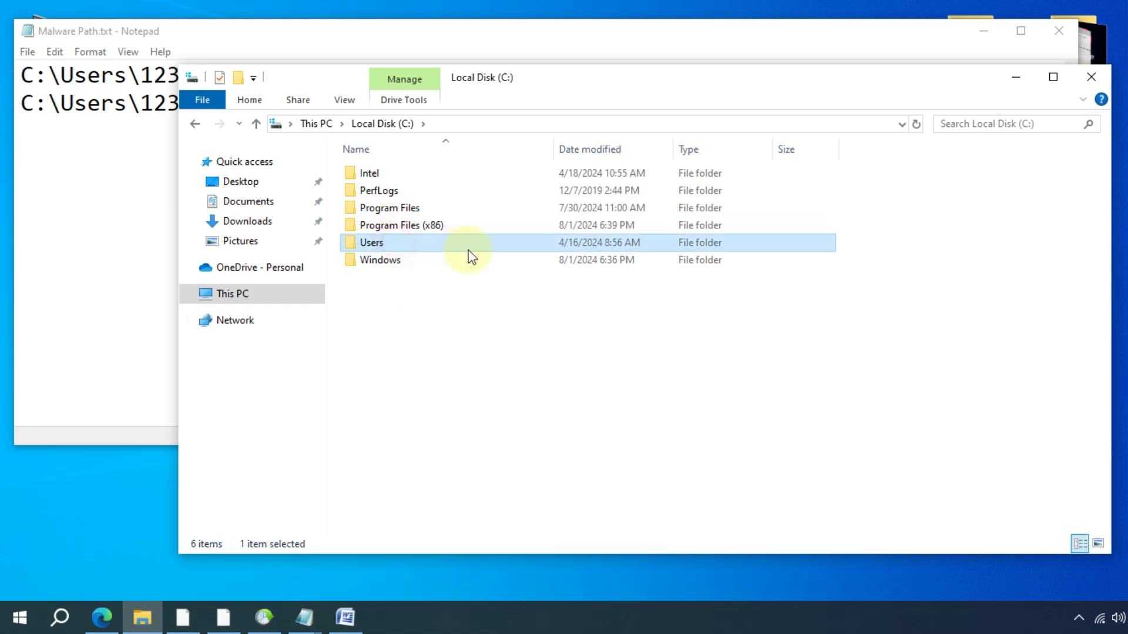
double_click(474, 248)
click(418, 173)
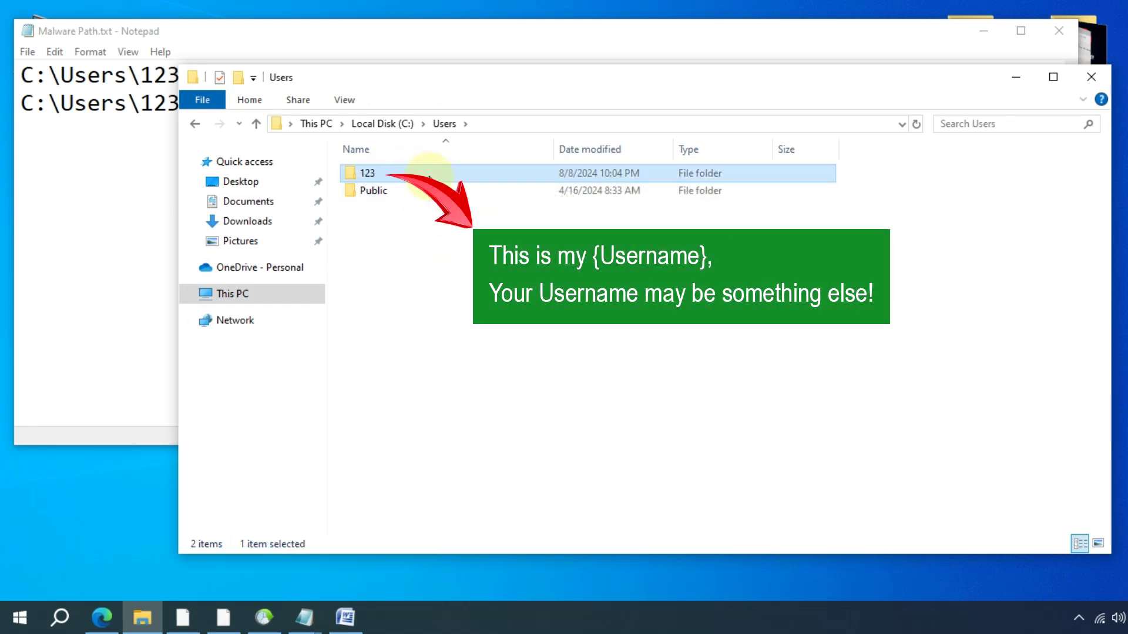
double_click(428, 174)
- Show hidden items in the user folder and open its AppData\Local subfolder
click(345, 100)
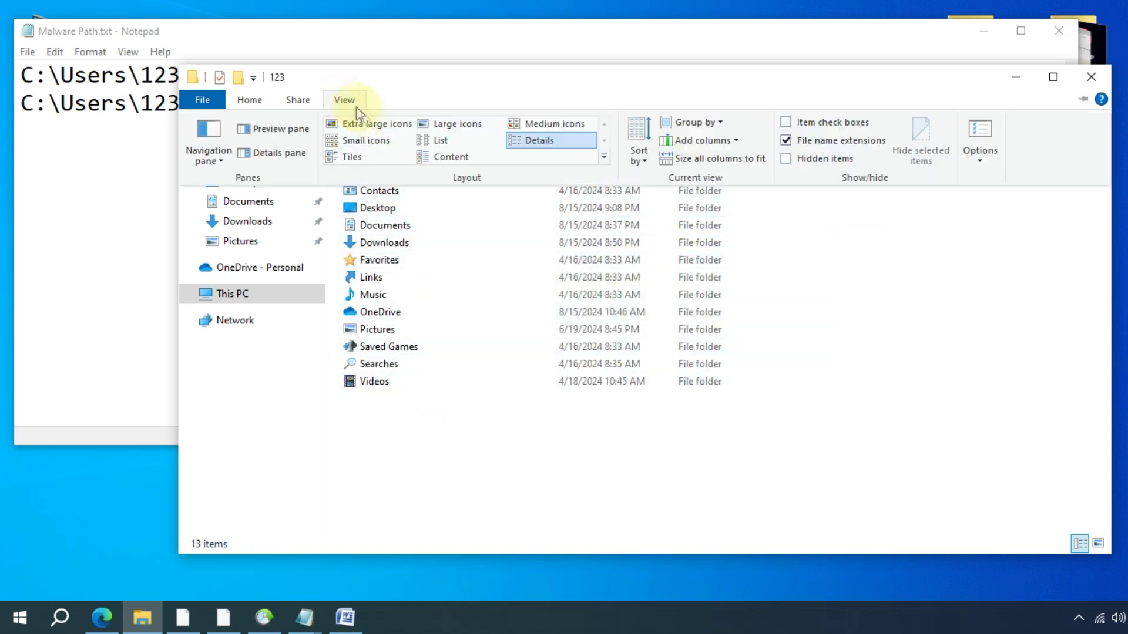
click(793, 159)
click(464, 197)
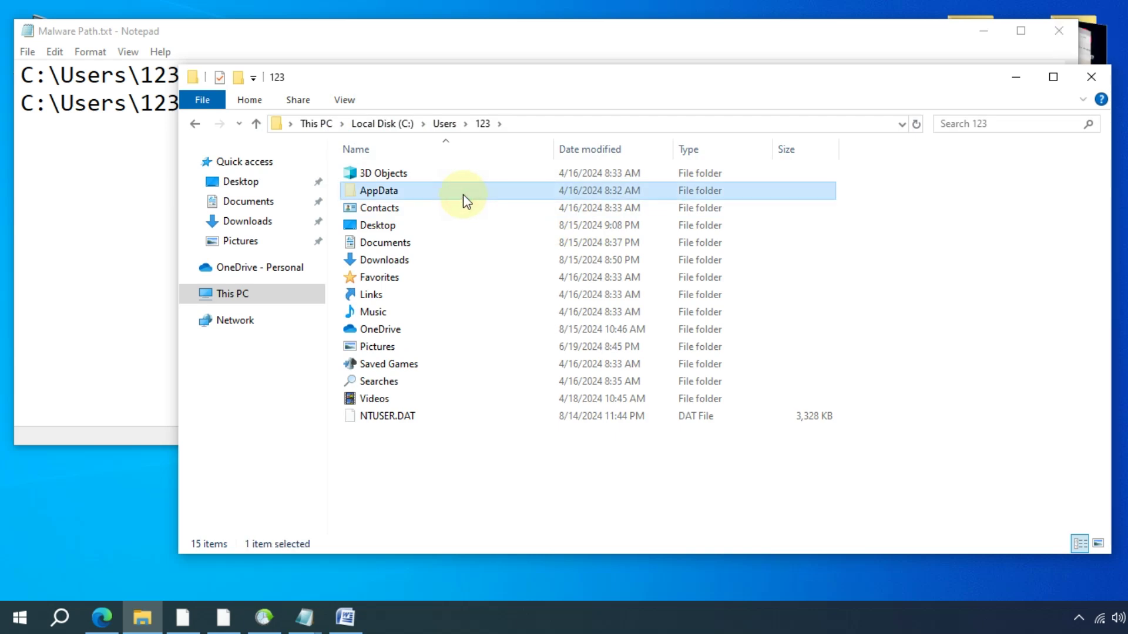
double_click(445, 189)
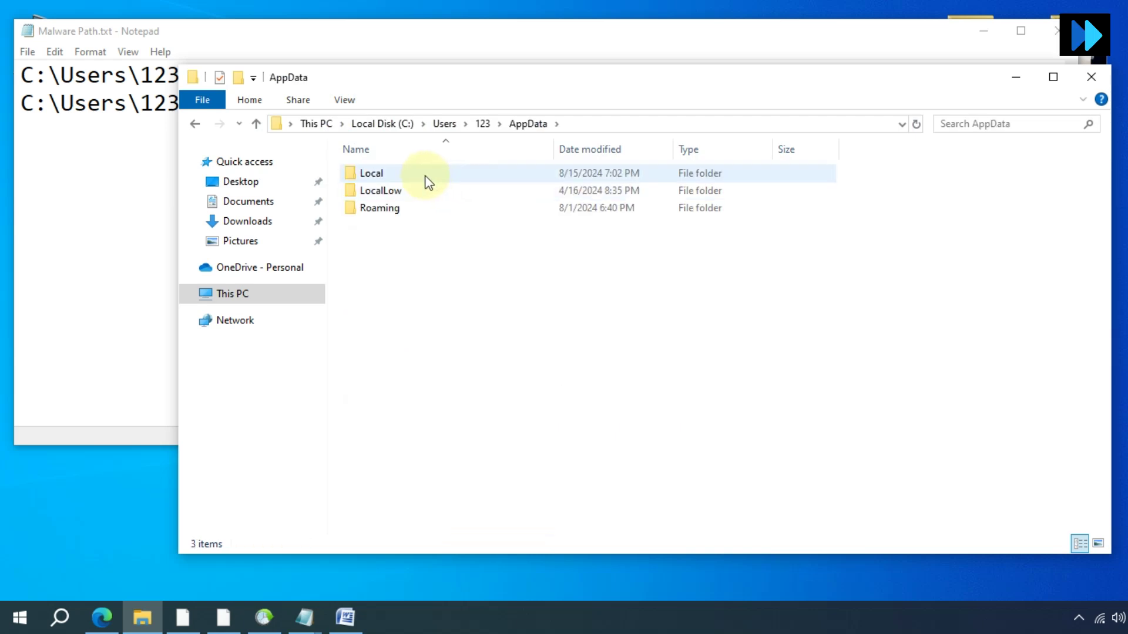
double_click(425, 174)
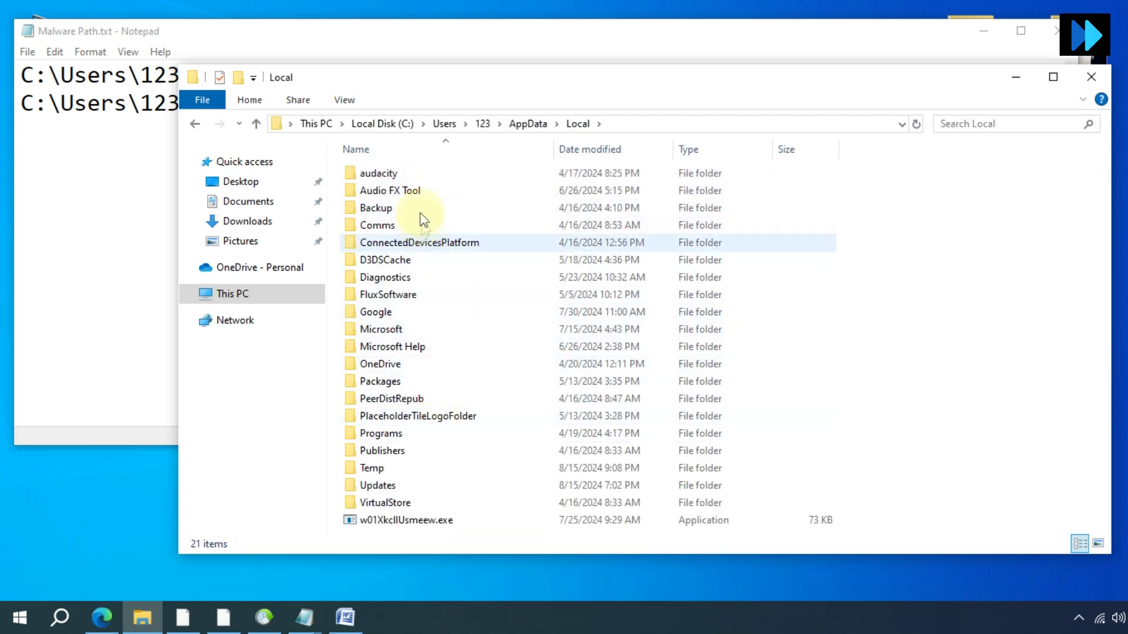
- Highlight the folder portion of the first malware path in Notepad and open the matching Updates folder in File Explorer
click(131, 147)
drag(474, 79, 21, 76)
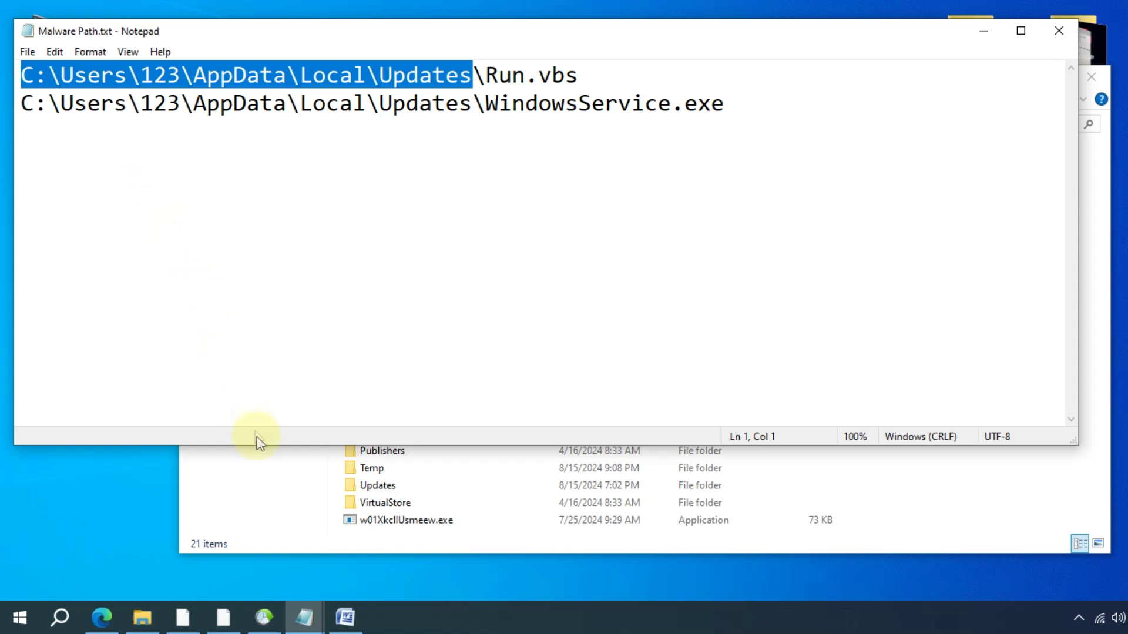
click(269, 468)
drag(481, 85, 483, 114)
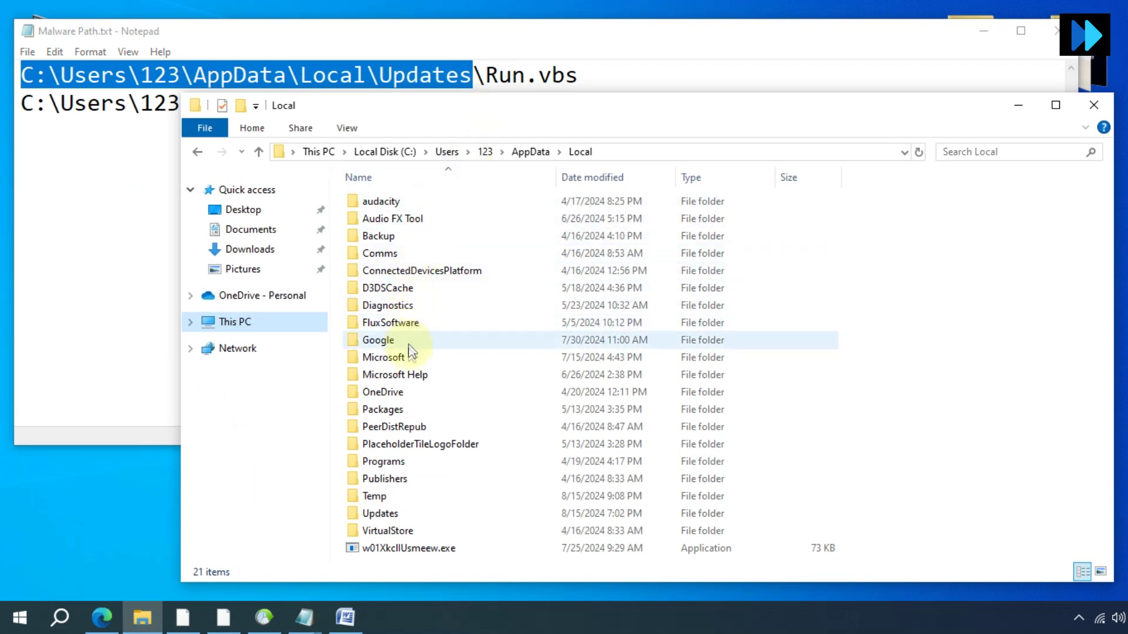
click(415, 513)
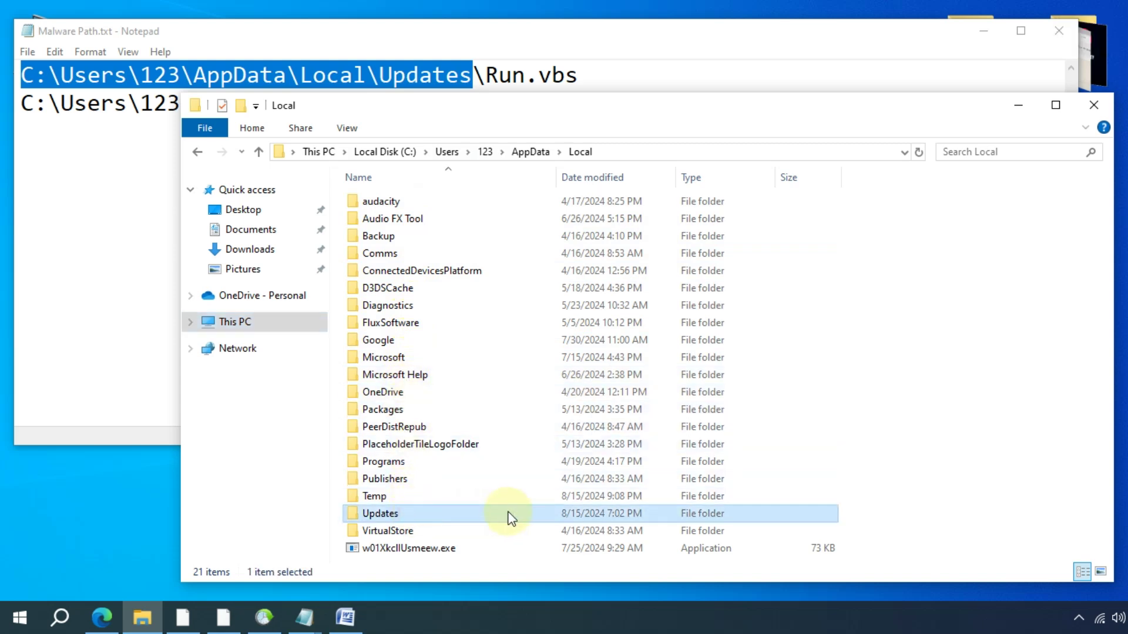
double_click(509, 515)
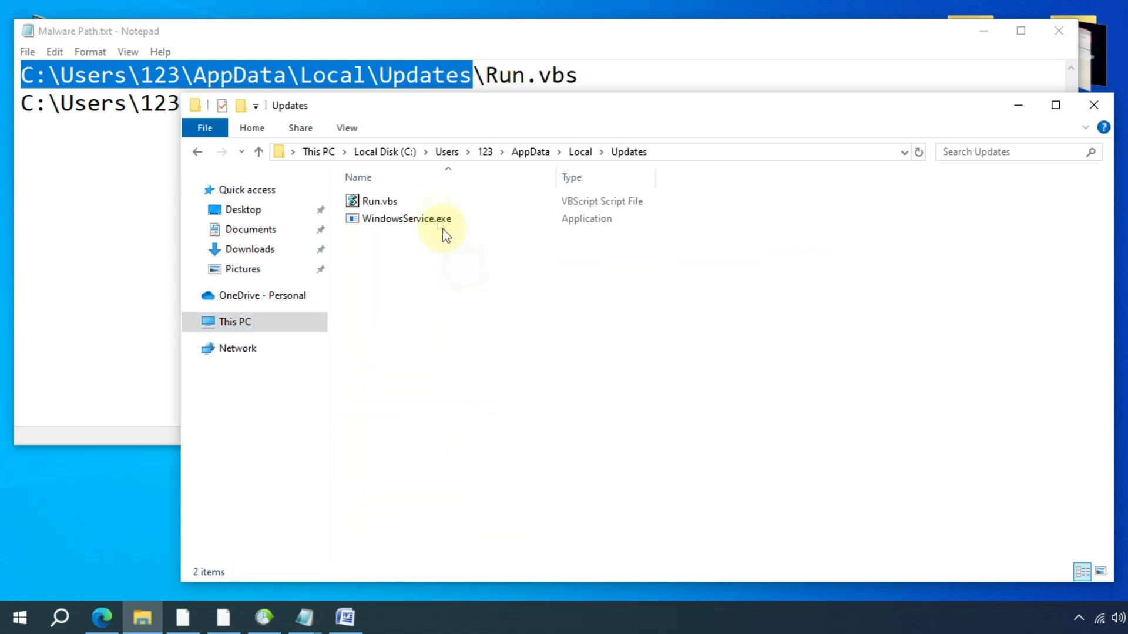
- Compare the file paths noted in Malware Path.txt with the files in the Updates folder
click(126, 232)
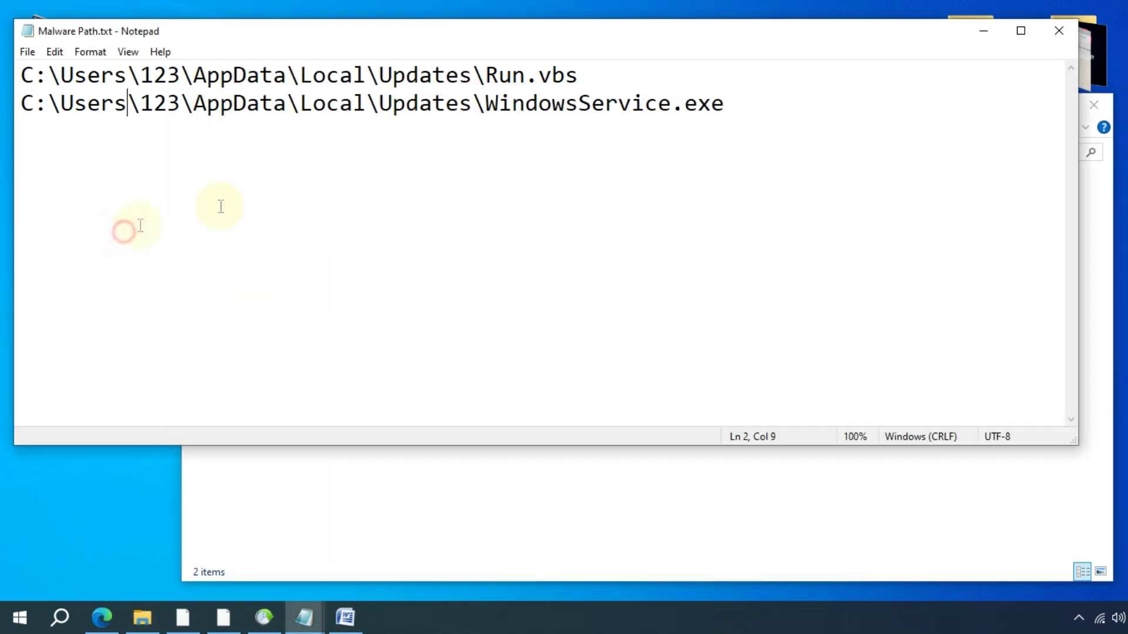
key(alt+Tab)
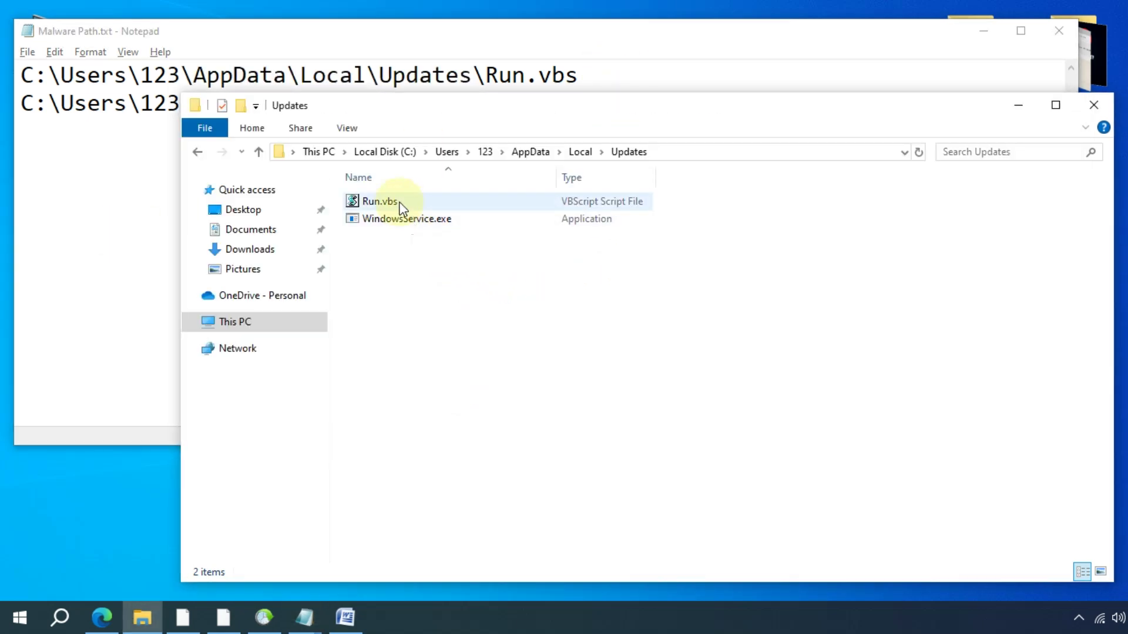
click(100, 239)
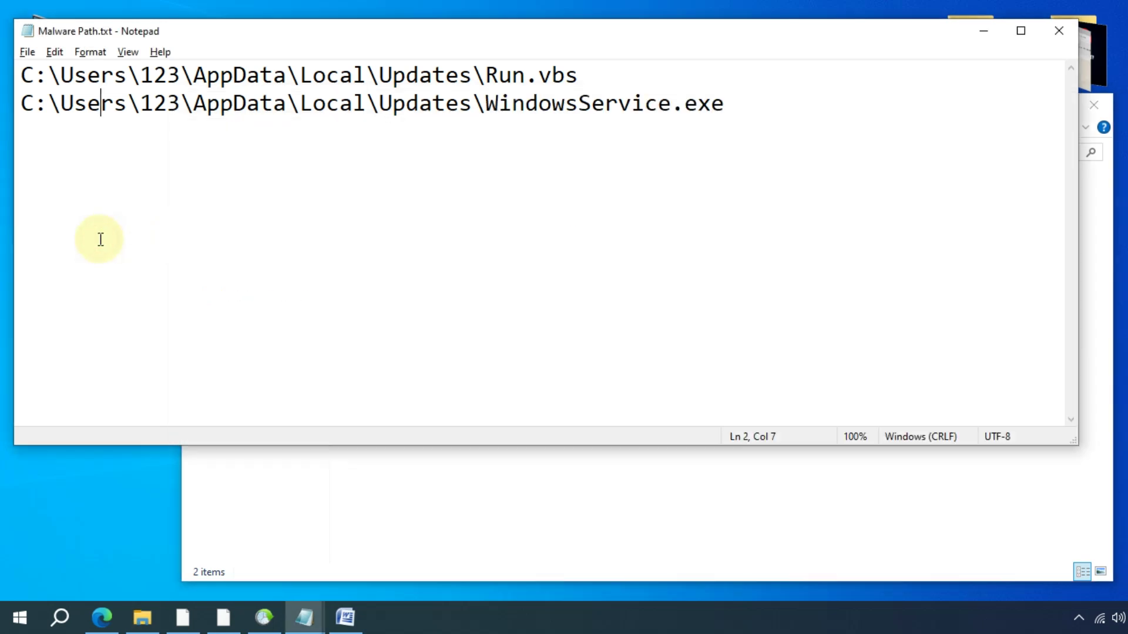
click(378, 506)
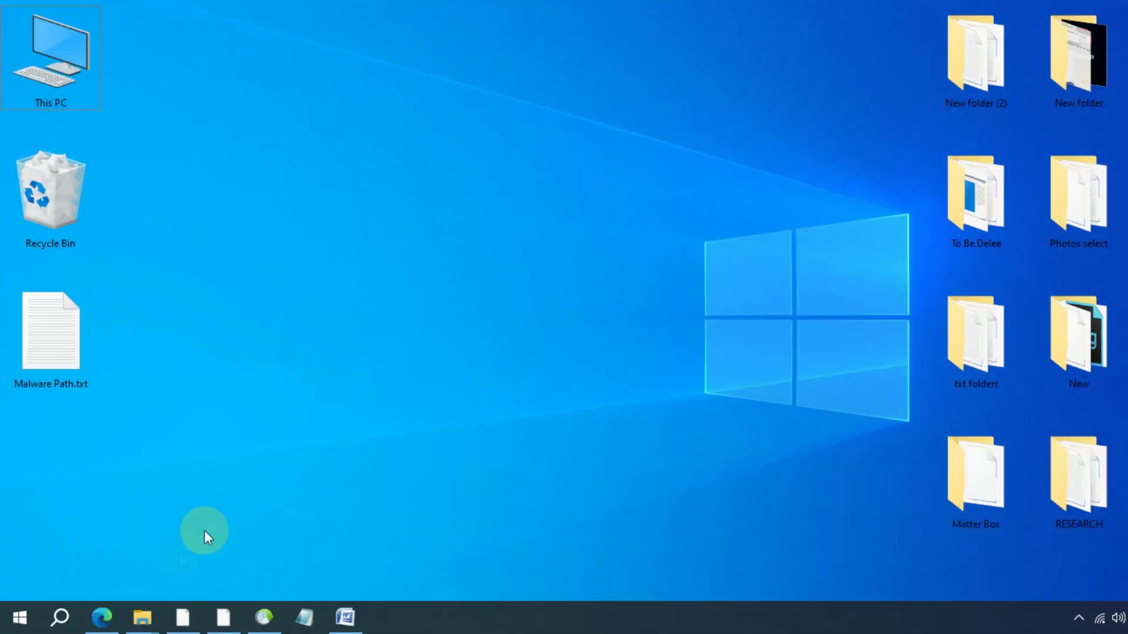
- Switch to Microsoft Edge and copy the entire registry code block from the How to Enable Microsoft Defender Antivirus page
click(102, 618)
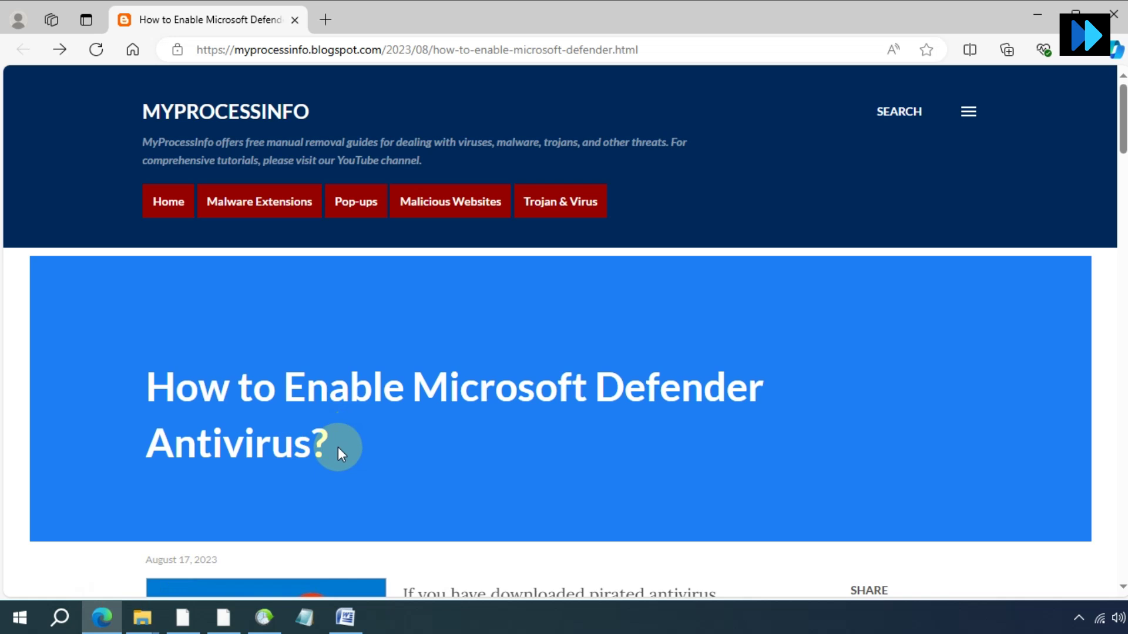
scroll(338, 447, down, 3)
scroll(410, 404, down, 20)
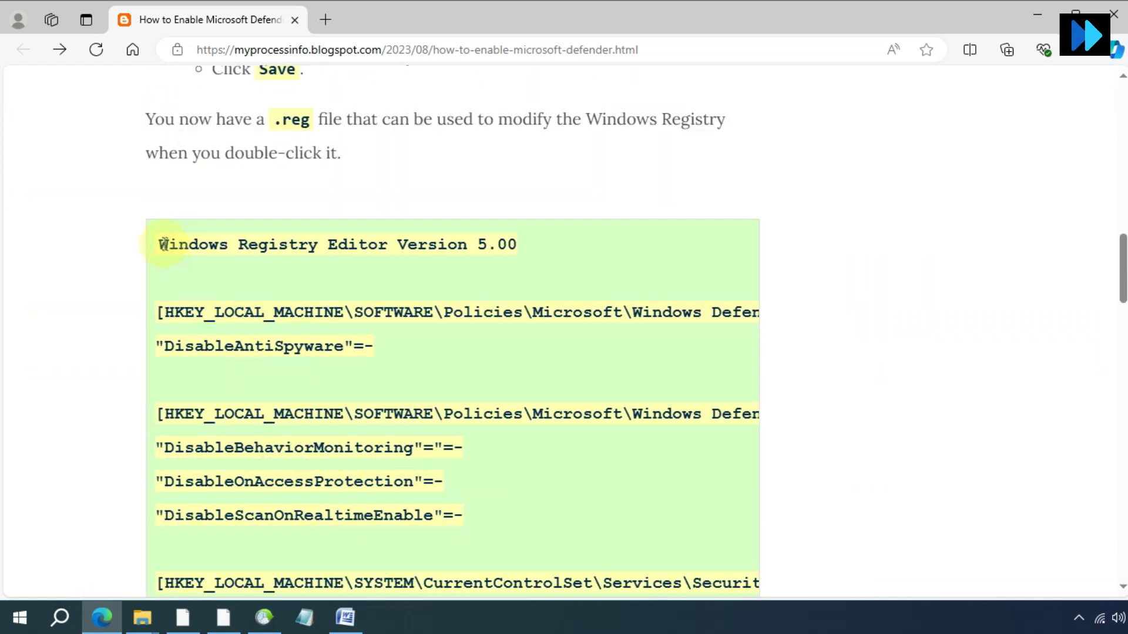
scroll(396, 323, down, 20)
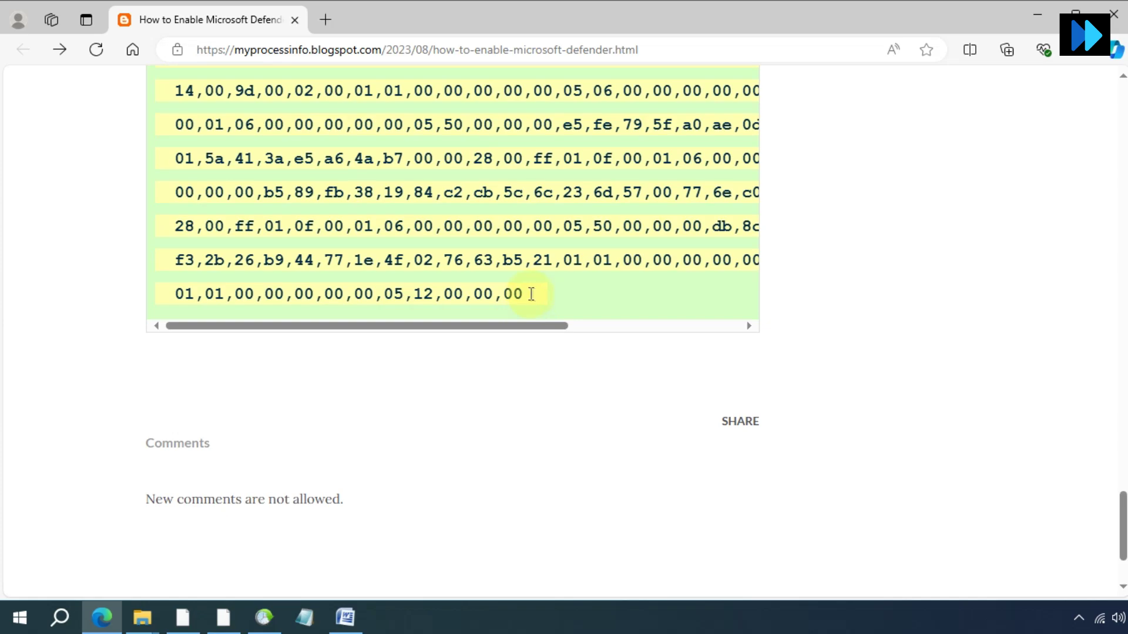
triple_click(531, 293)
scroll(353, 297, up, 10)
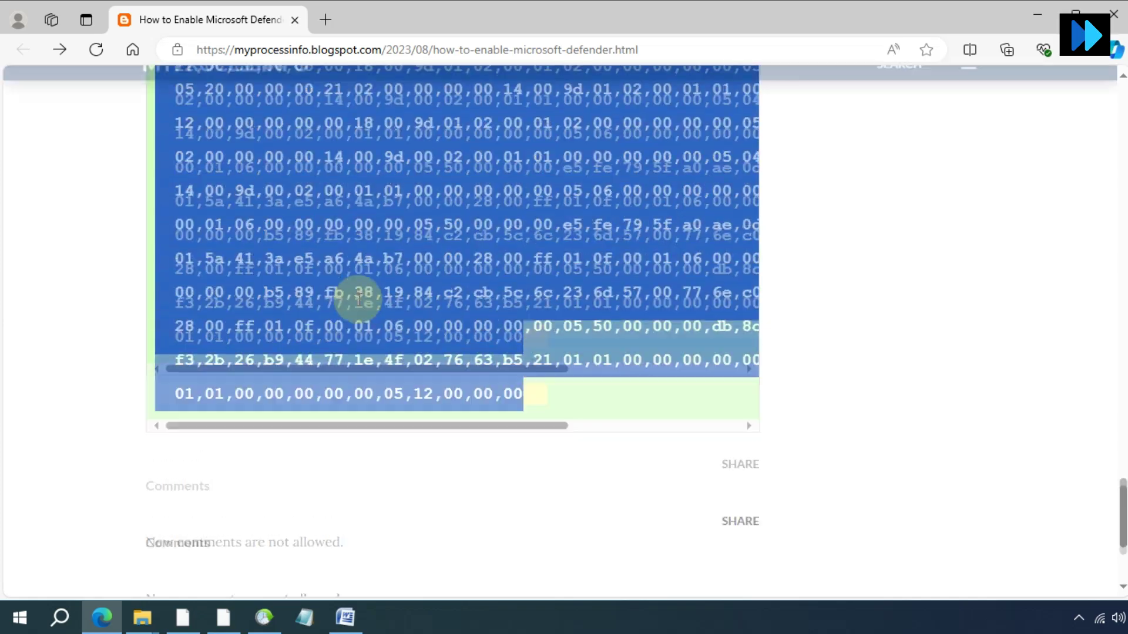
scroll(312, 294, up, 7)
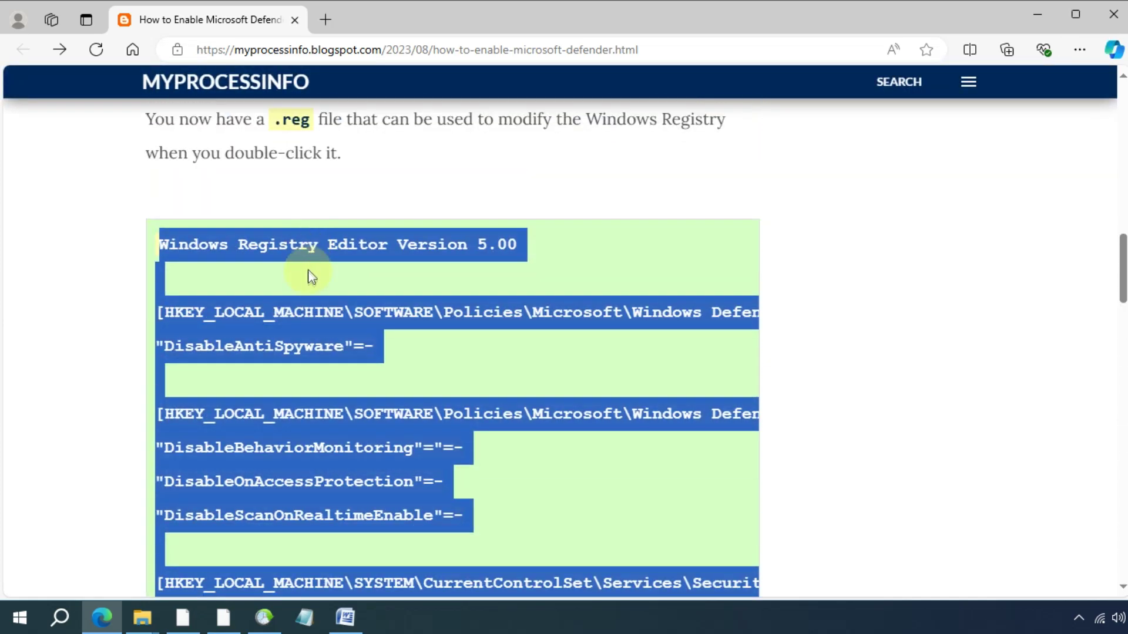
right_click(303, 247)
click(335, 260)
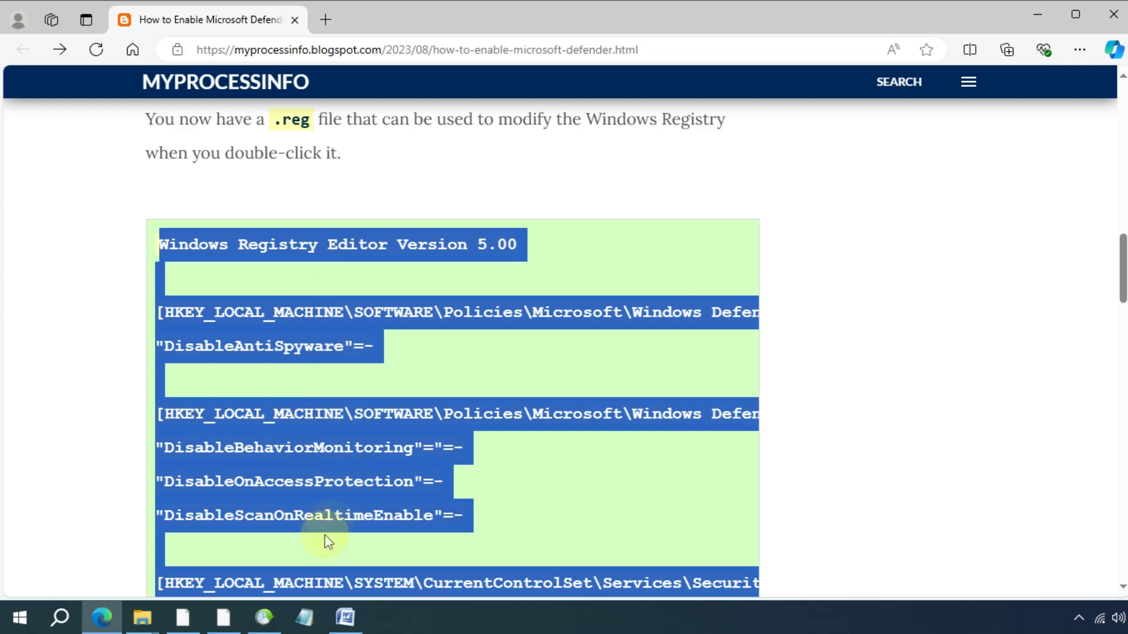
scroll(791, 259, down, 20)
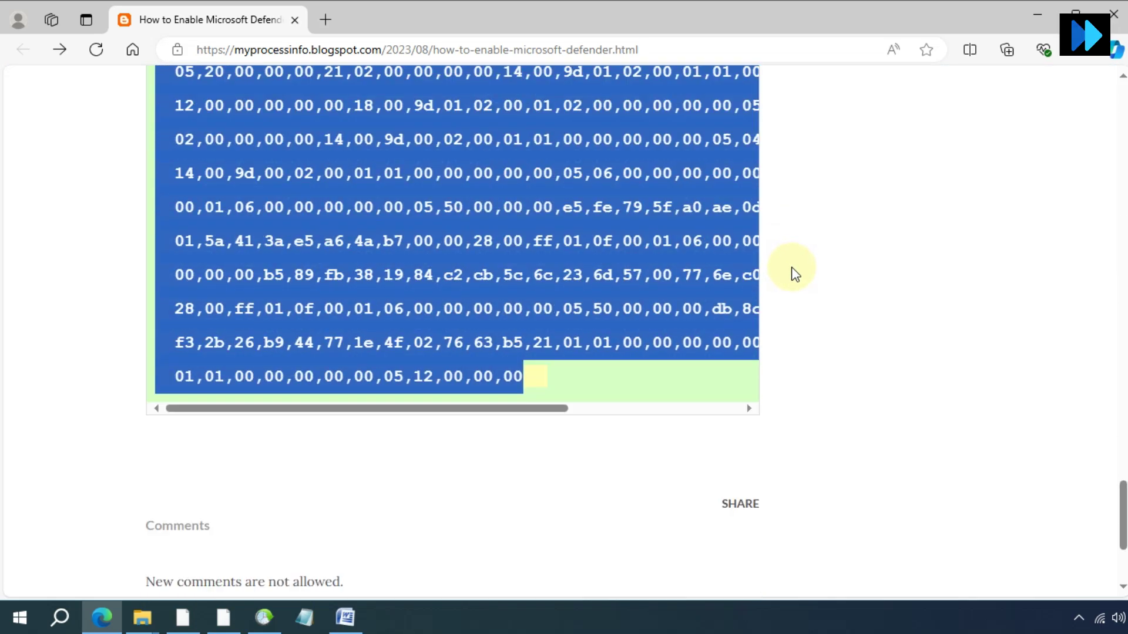
- Paste the copied registry code into a new Notepad document, maximize the window and check the pasted text
click(304, 616)
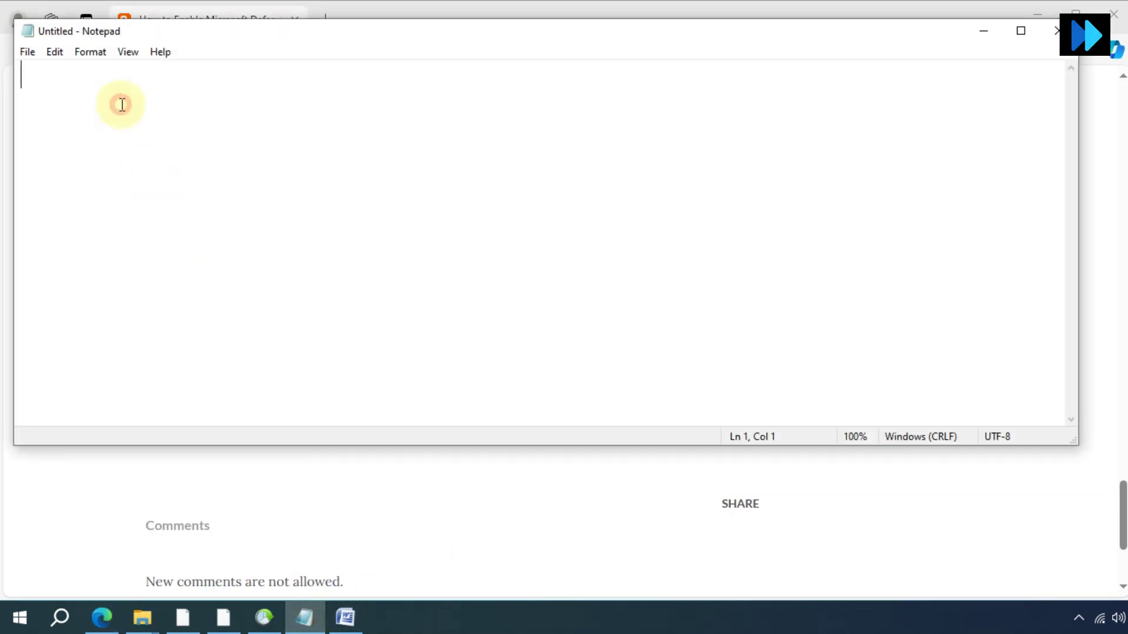
key(ctrl+v)
scroll(181, 155, up, 16)
double_click(418, 30)
scroll(269, 247, down, 11)
scroll(270, 247, up, 15)
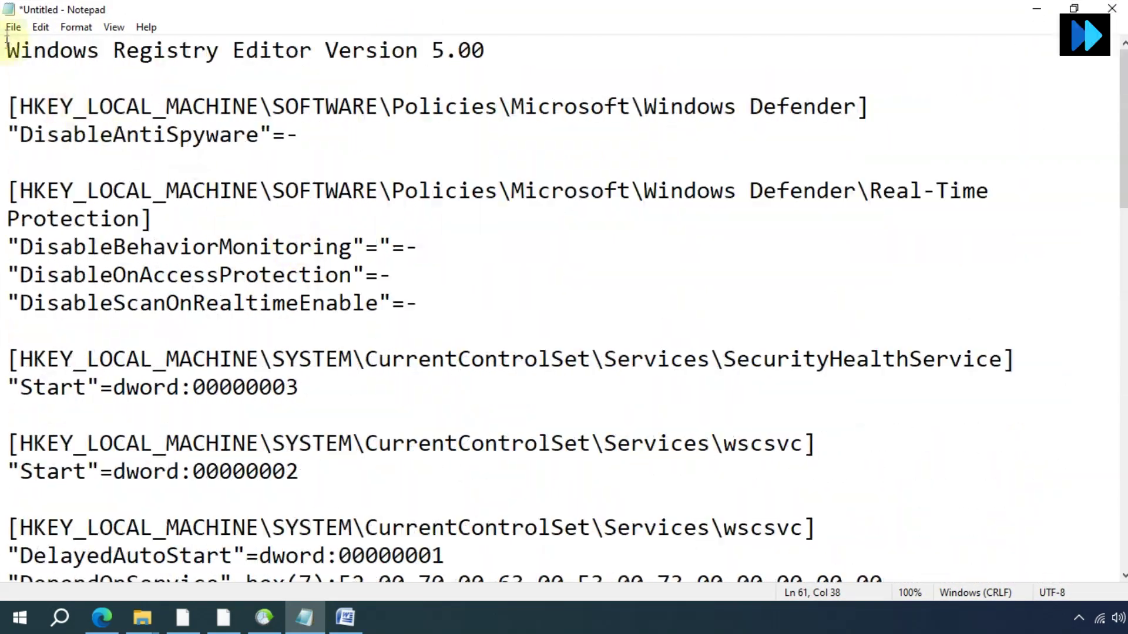
- Save the registry code to the Desktop as ENABLETOOL.REG
click(13, 27)
click(78, 118)
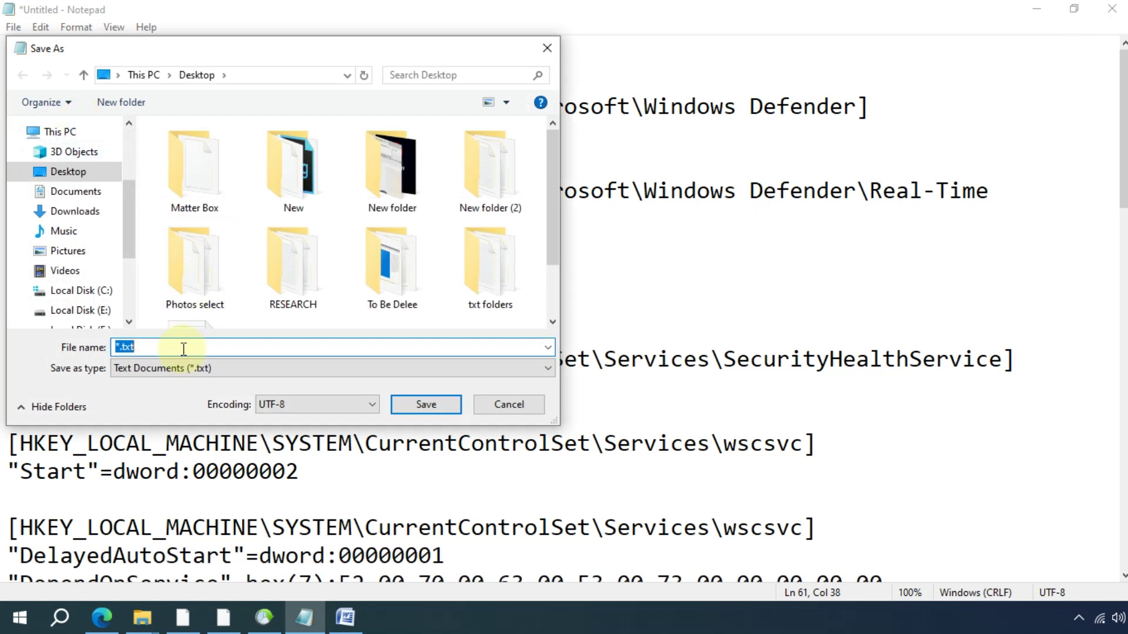
text(ENABLETOOL.REG)
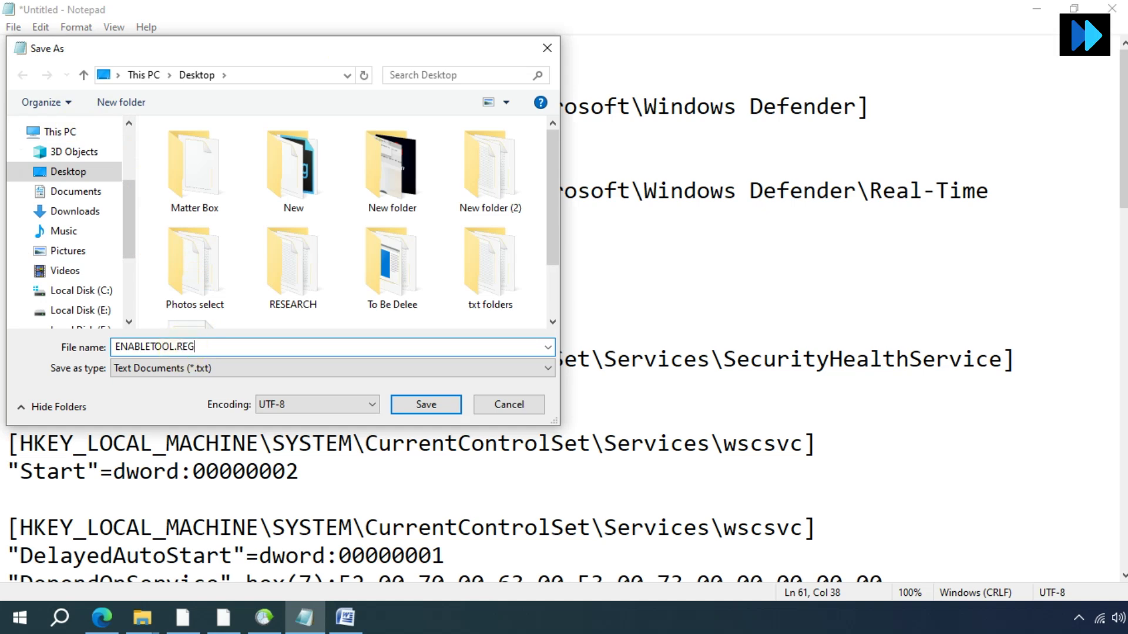
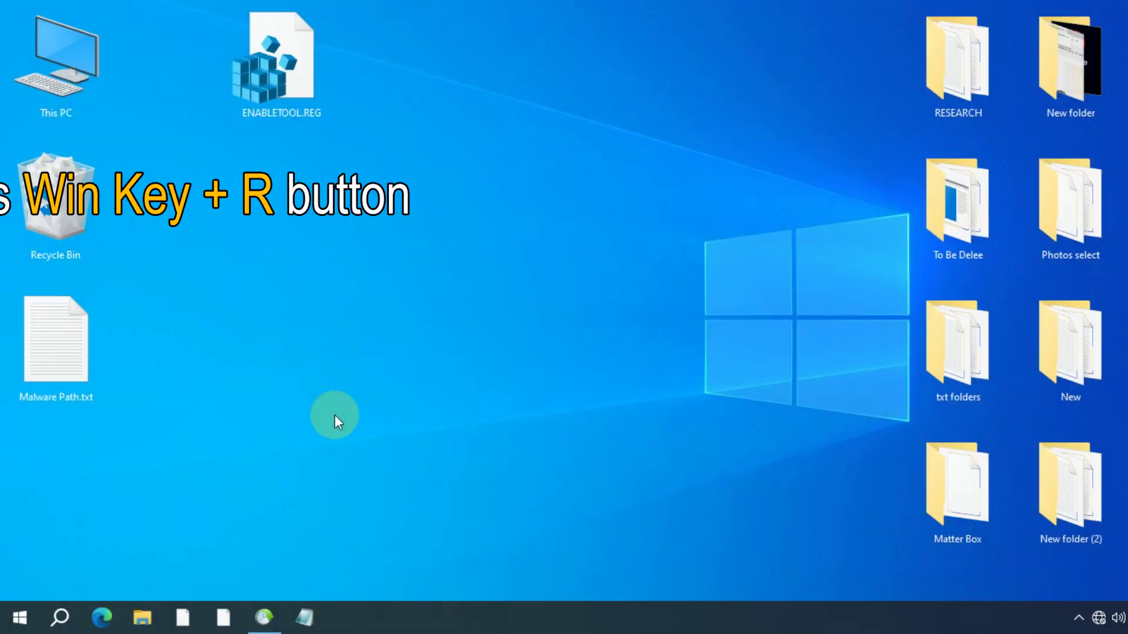
- Run msconfig, enable Safe boot with the Minimal option in the boot settings, and restart the computer
key(super+r)
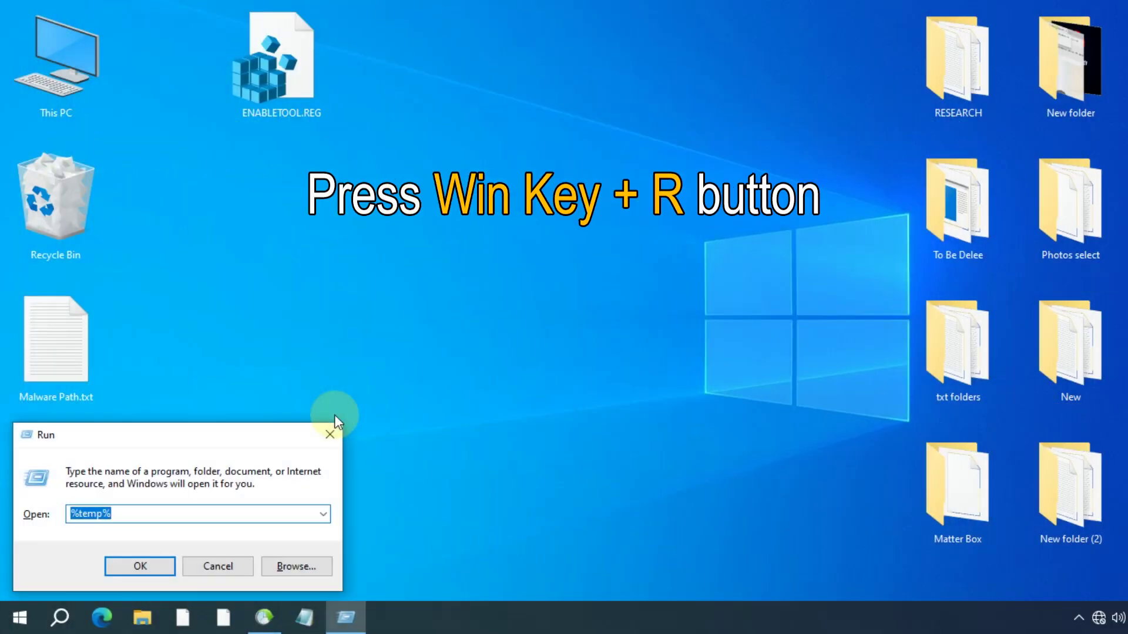
text(MSCONFIG)
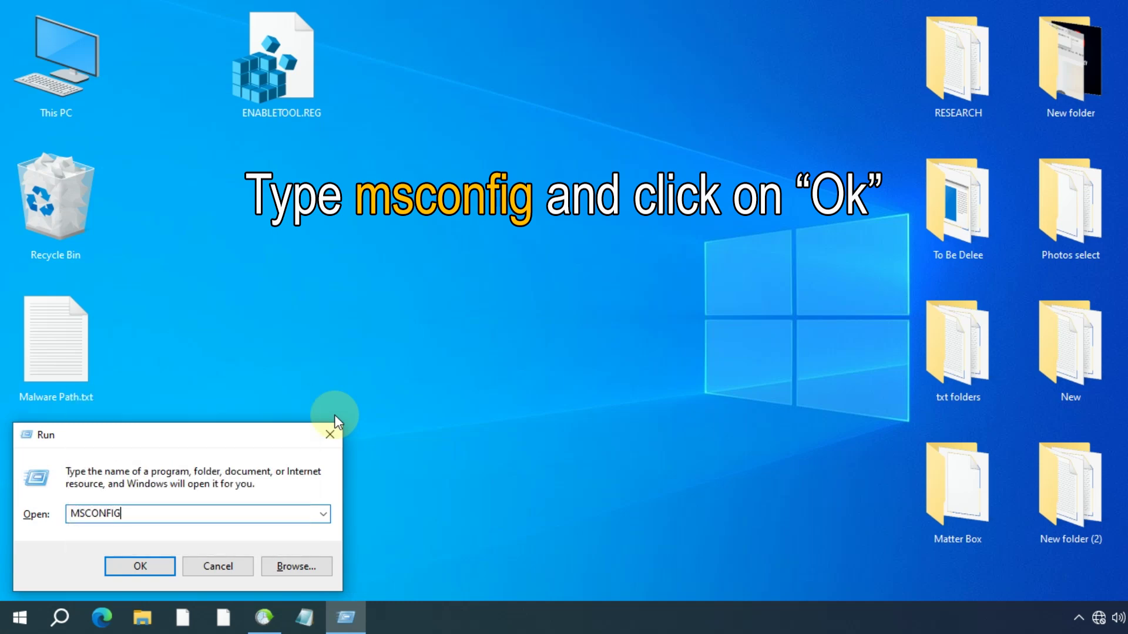
click(160, 565)
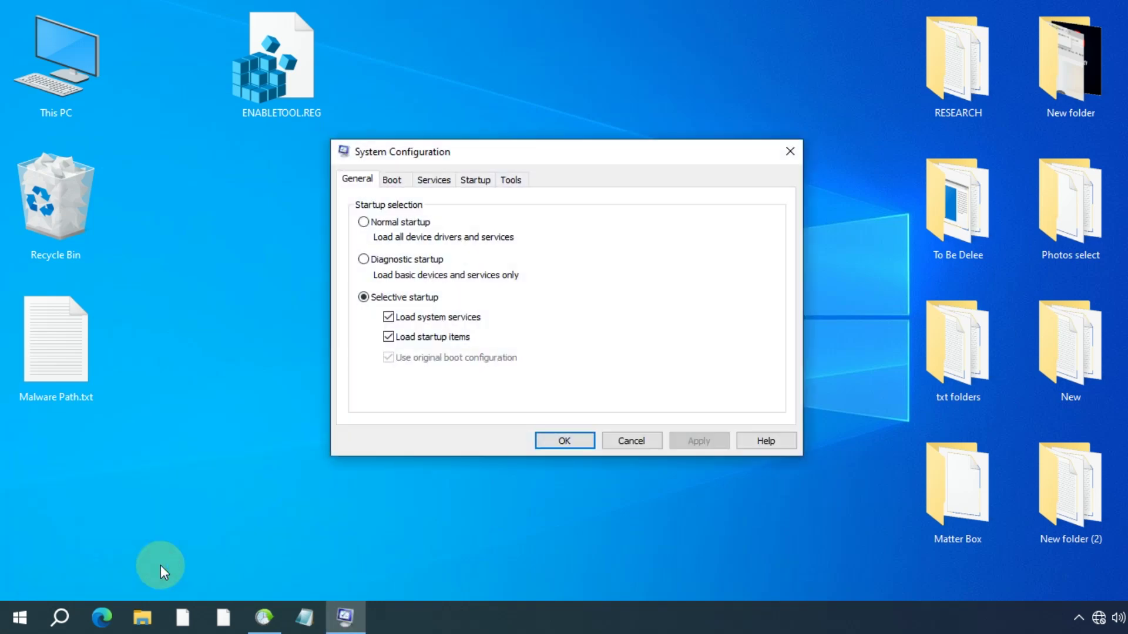
click(394, 179)
click(374, 341)
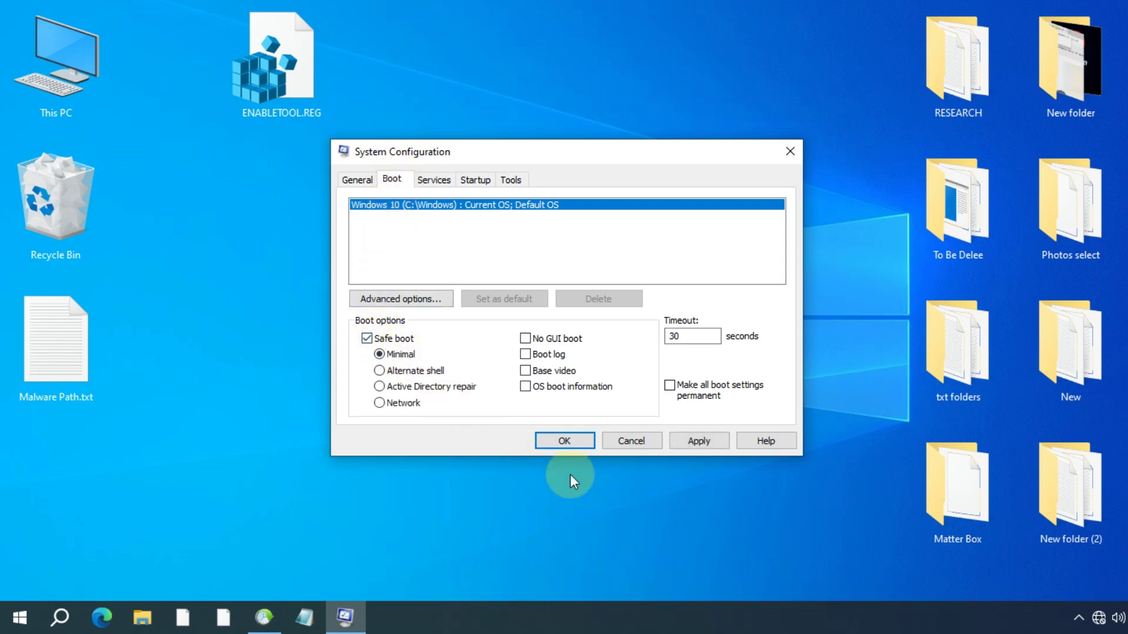
click(686, 446)
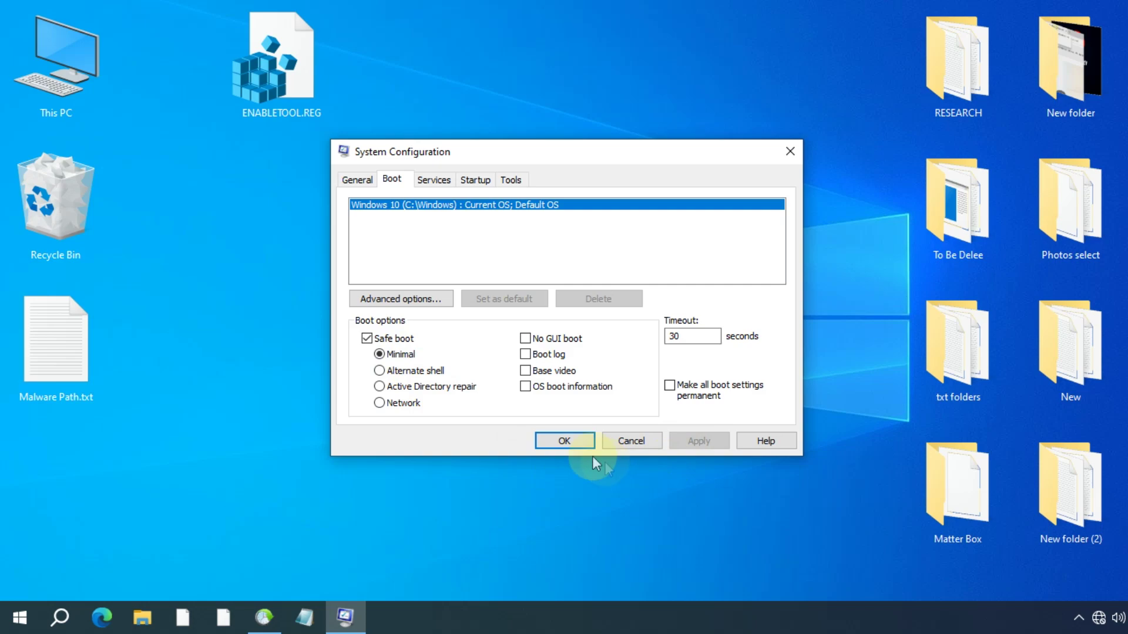
click(570, 442)
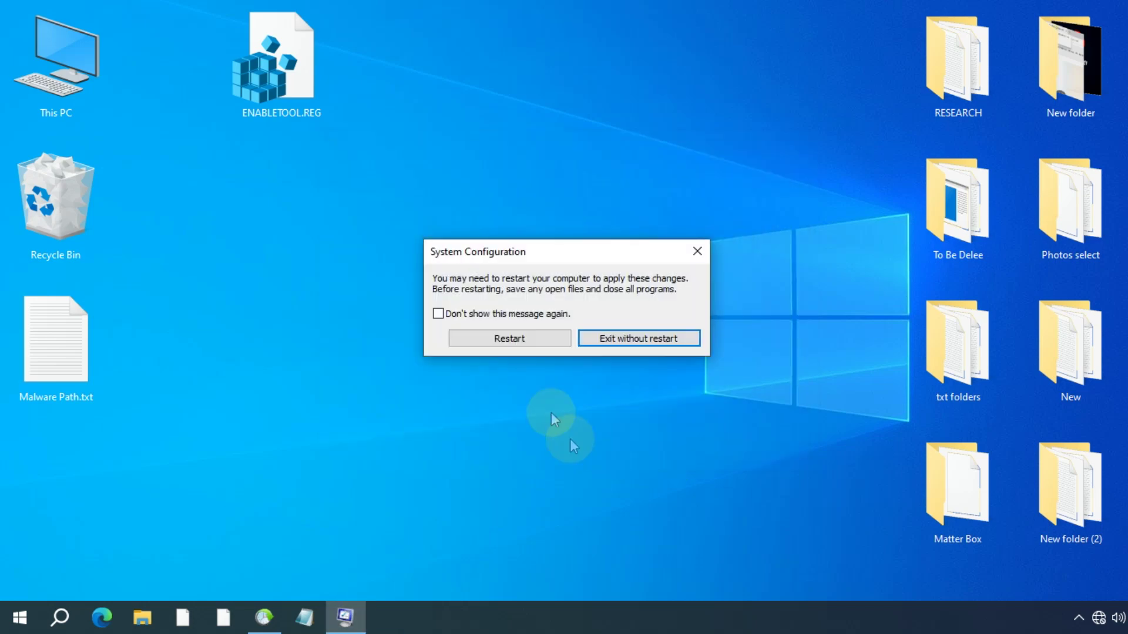
click(505, 341)
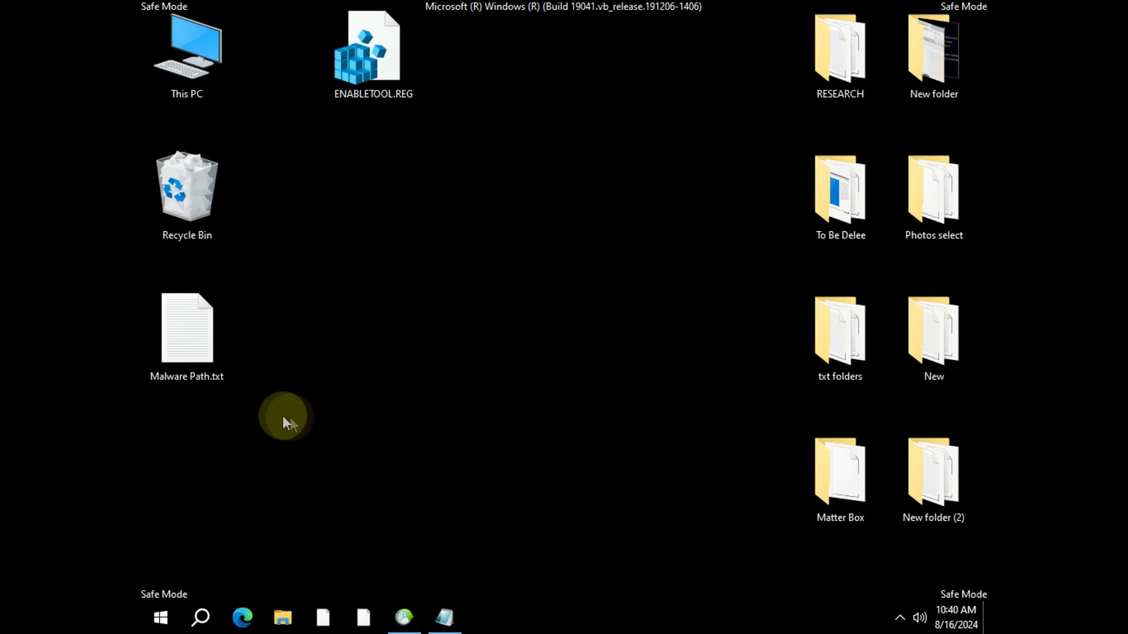
- Open Malware Path.txt from the desktop, review the folder paths of both listed files, and minimize the document
click(195, 357)
double_click(195, 358)
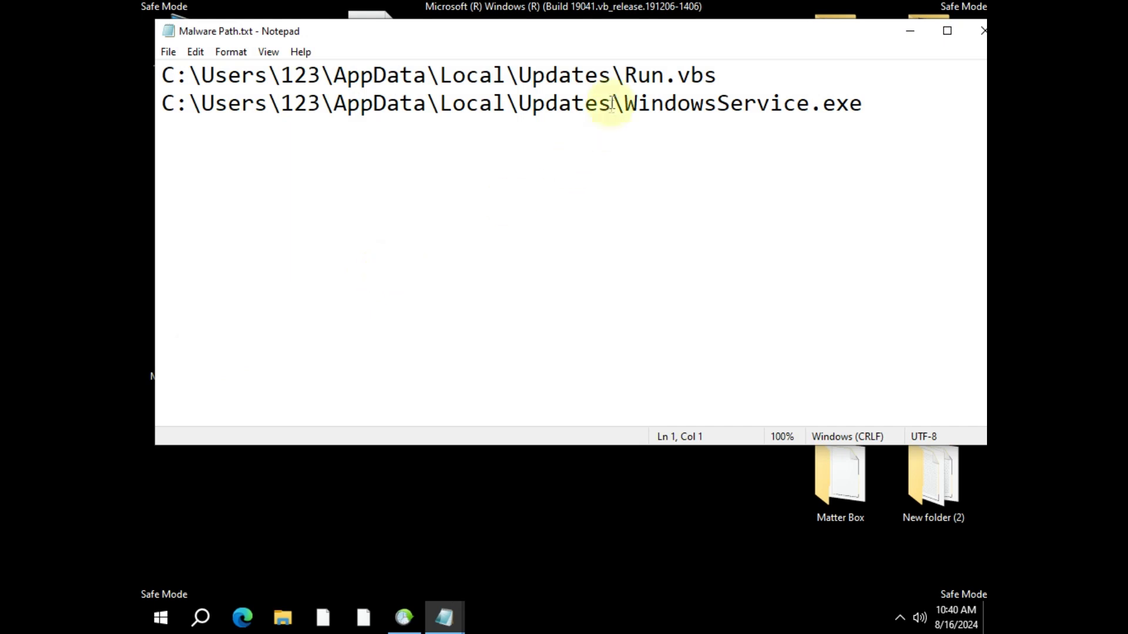
drag(611, 82, 154, 75)
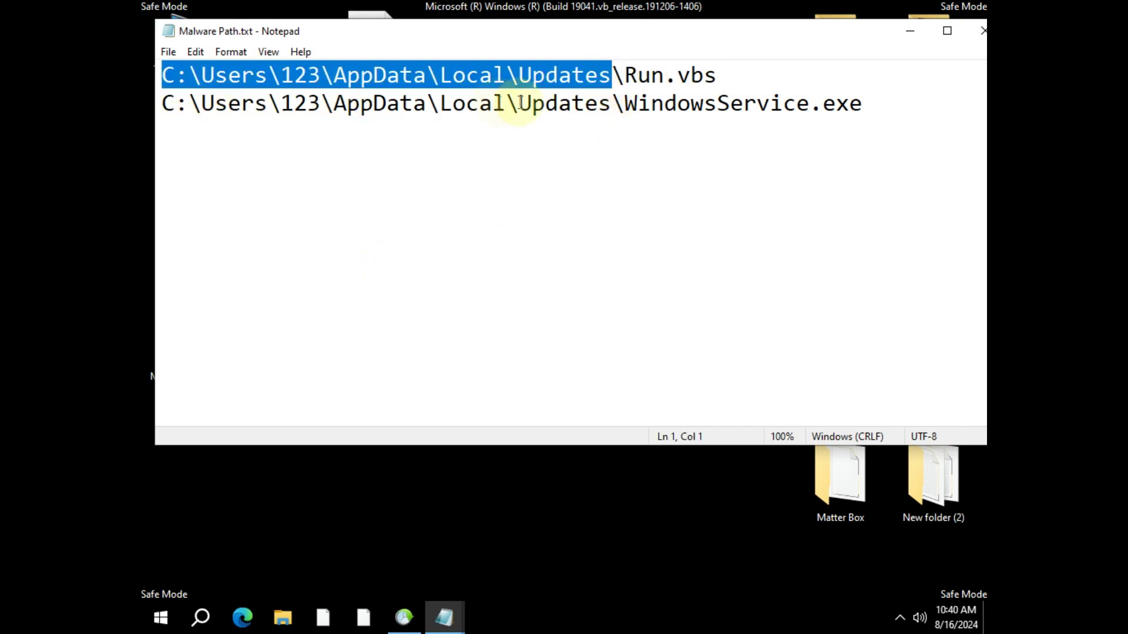
drag(607, 105, 157, 104)
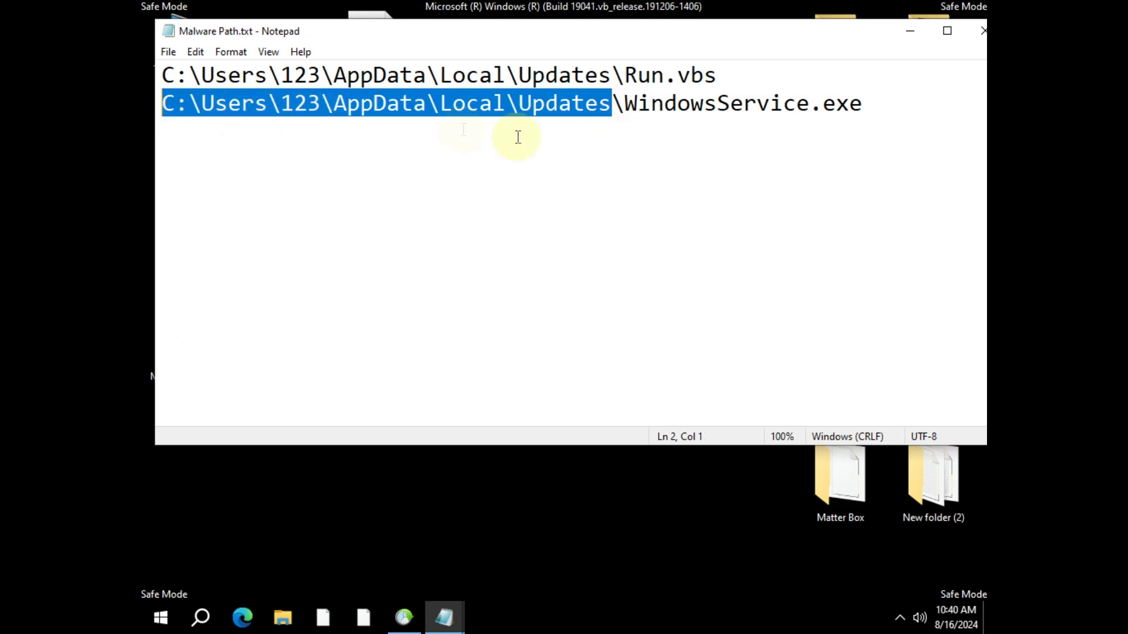
click(930, 104)
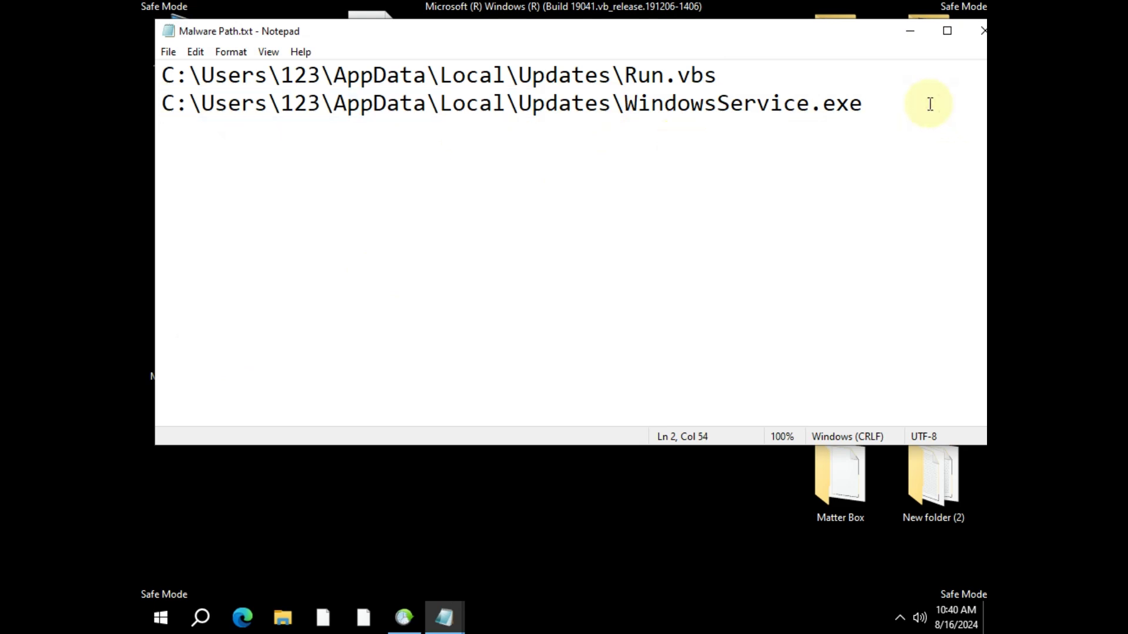
click(910, 31)
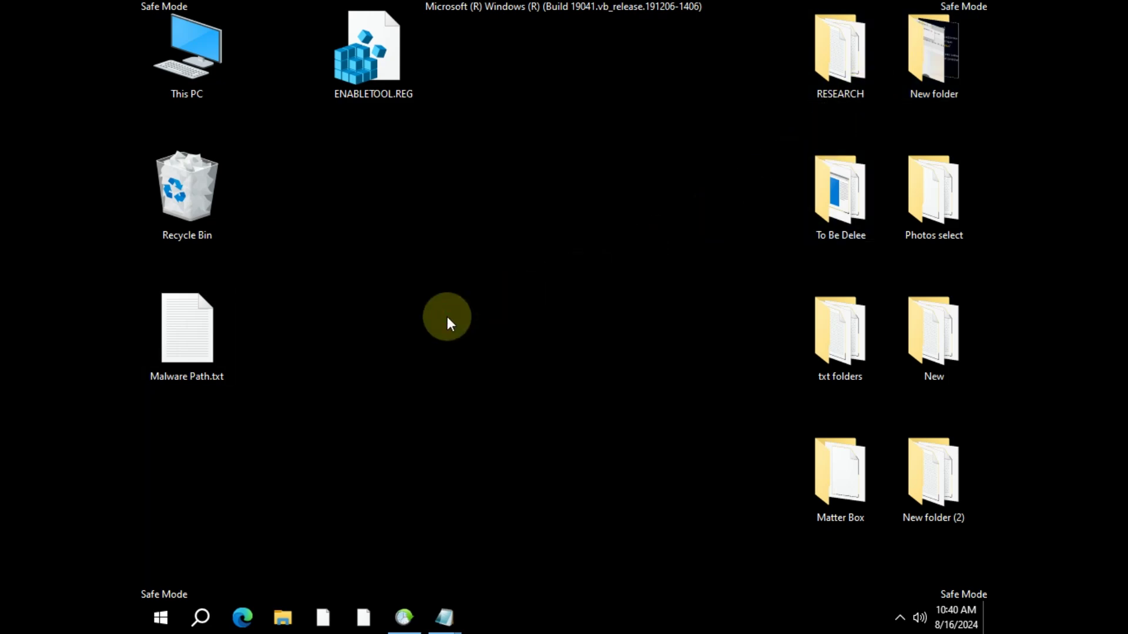
- Open the C:\Users\123 folder from This PC and show its hidden items
double_click(195, 93)
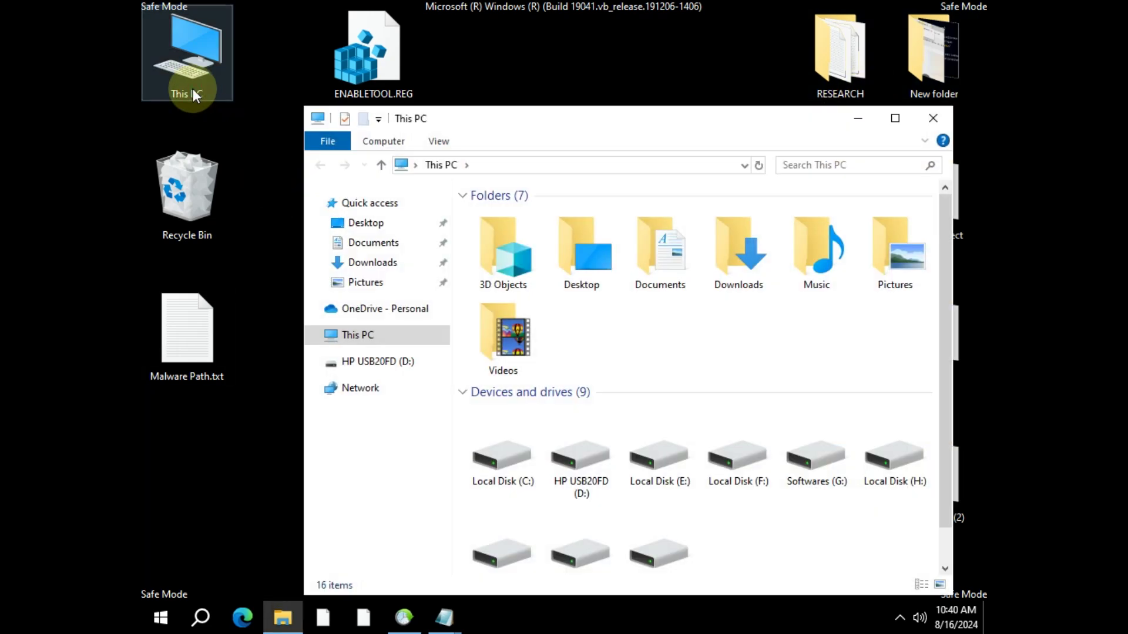
drag(516, 114, 441, 63)
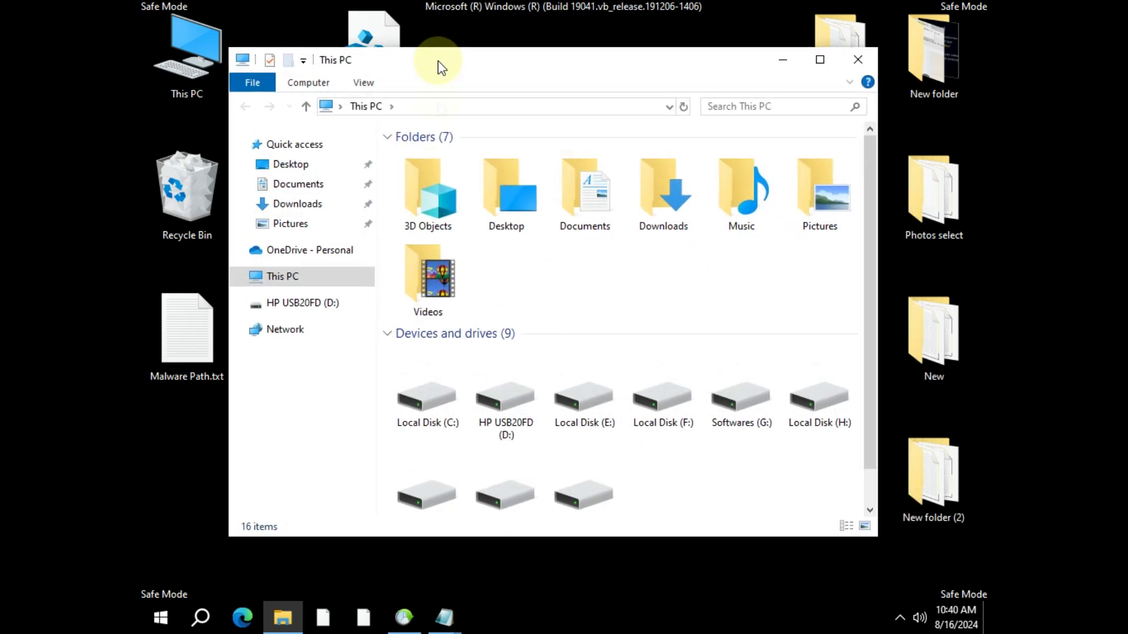
click(440, 376)
double_click(438, 380)
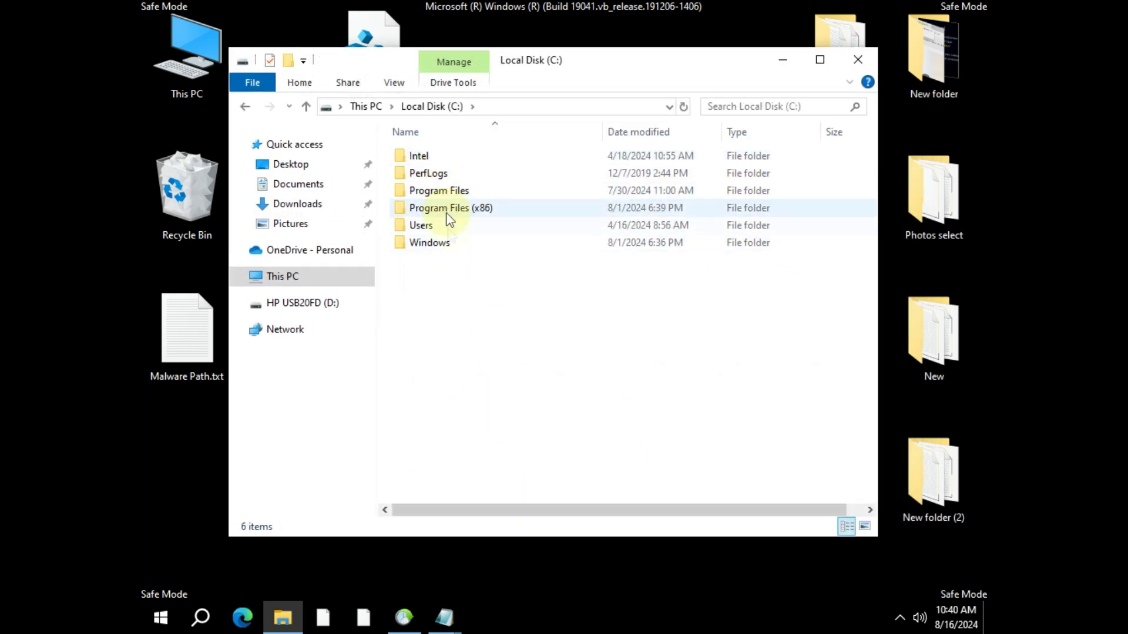
double_click(505, 232)
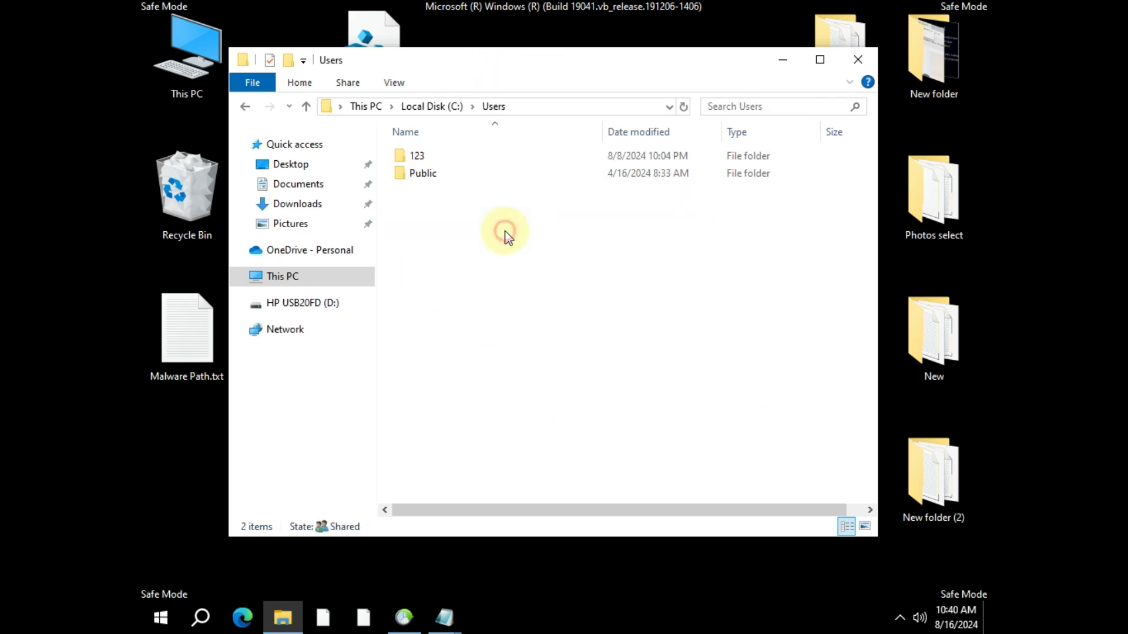
click(473, 156)
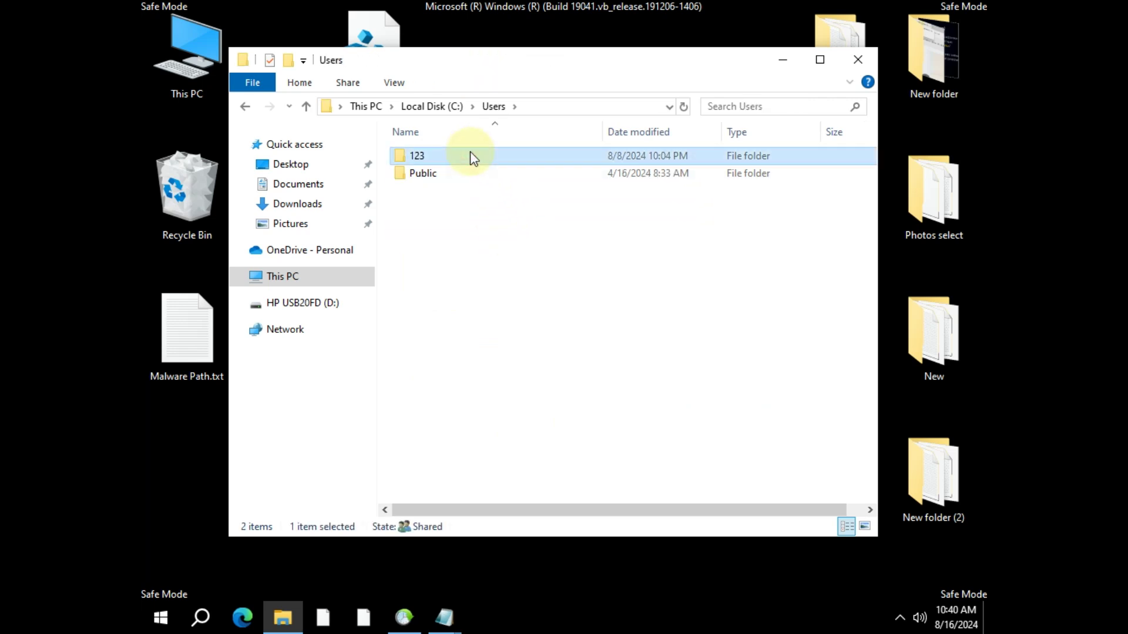
double_click(473, 156)
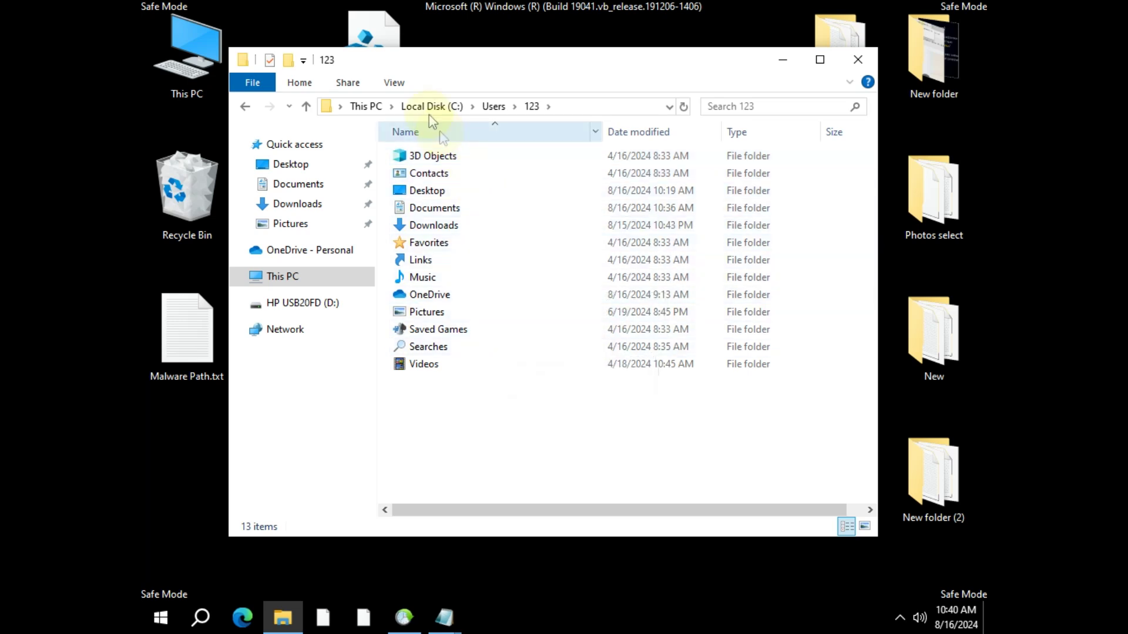
click(395, 82)
click(655, 141)
- Open the AppData\Local\Updates folder inside the user folder and select all the files in it
click(509, 174)
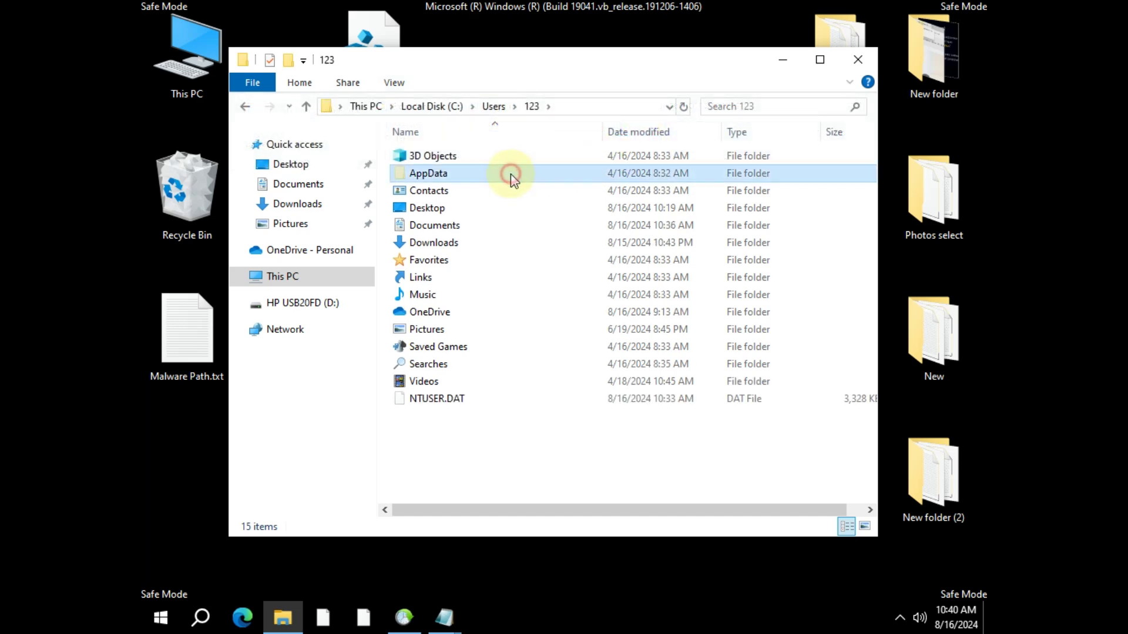
double_click(510, 174)
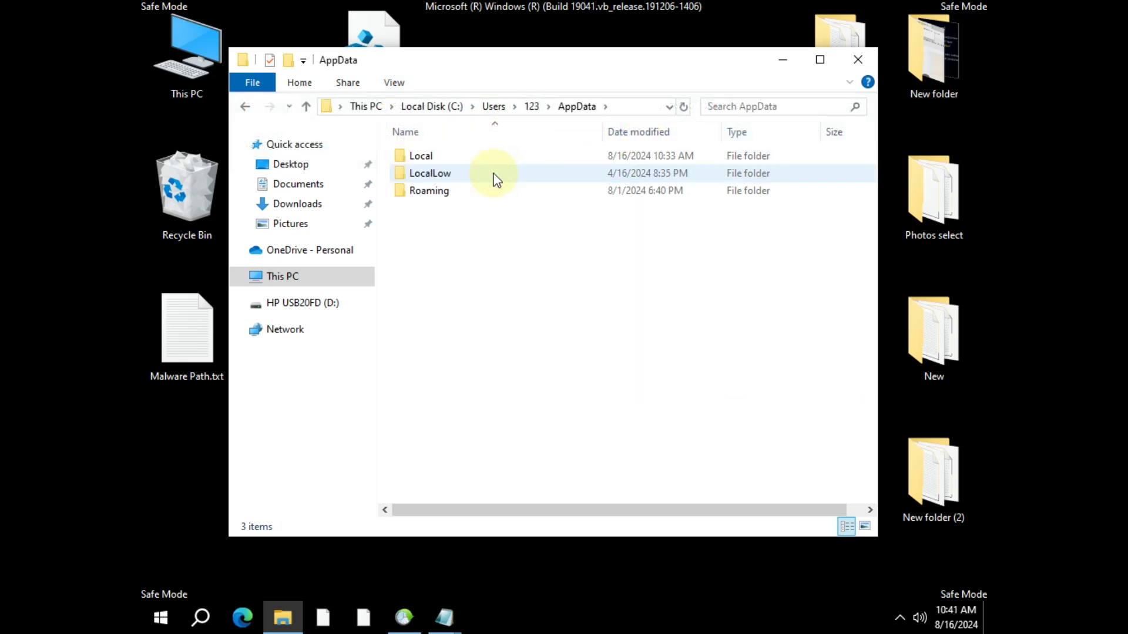
double_click(478, 157)
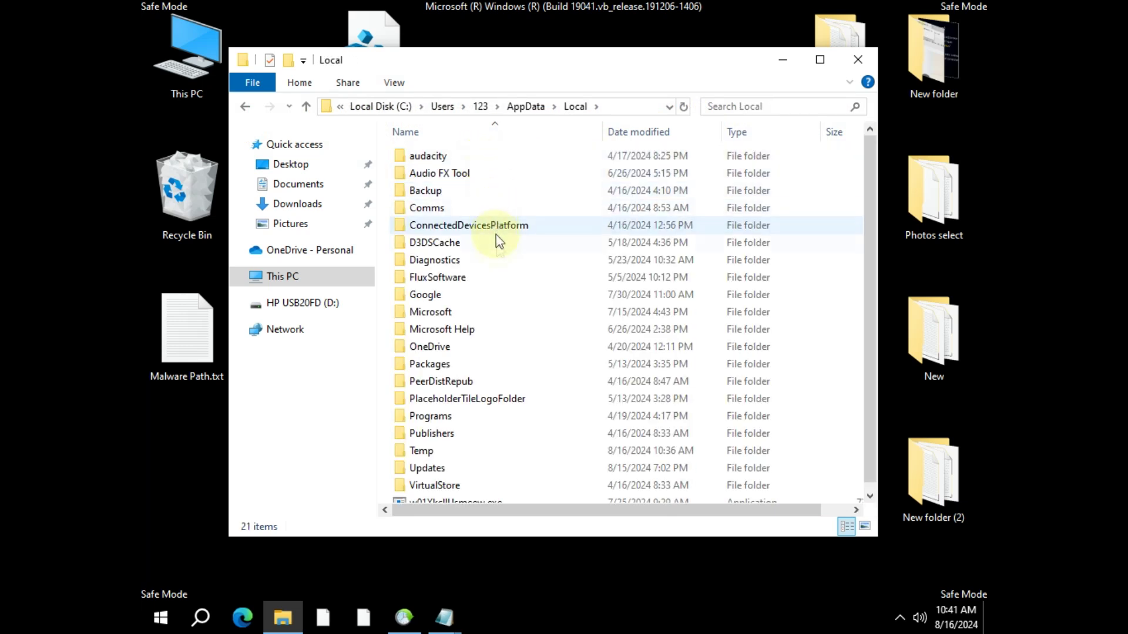
scroll(508, 346, down, 1)
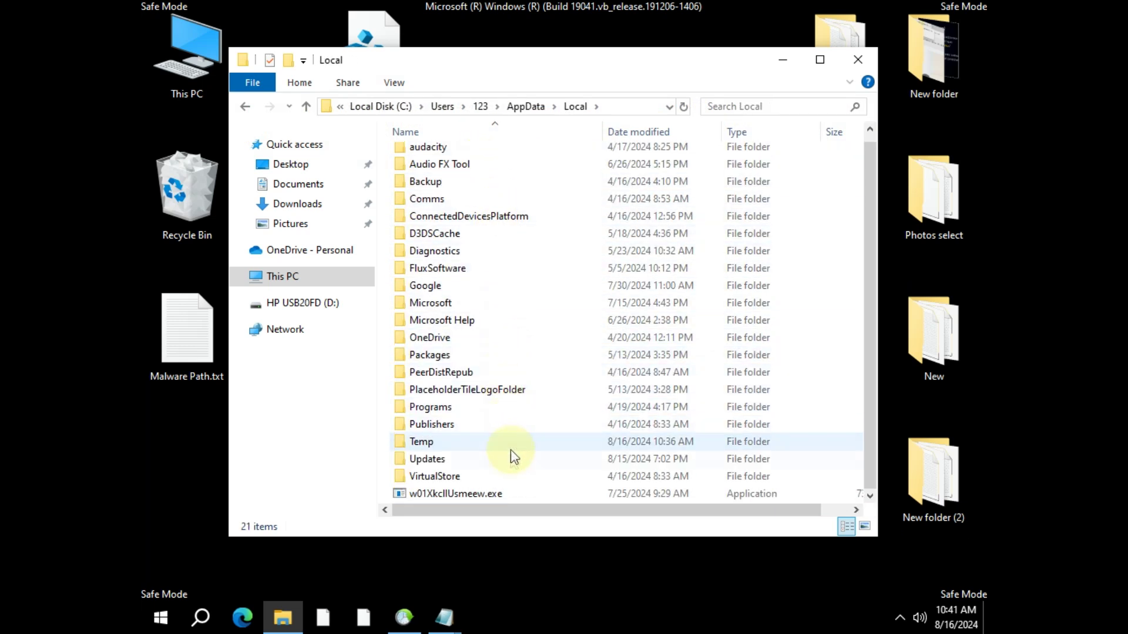
click(552, 462)
double_click(553, 462)
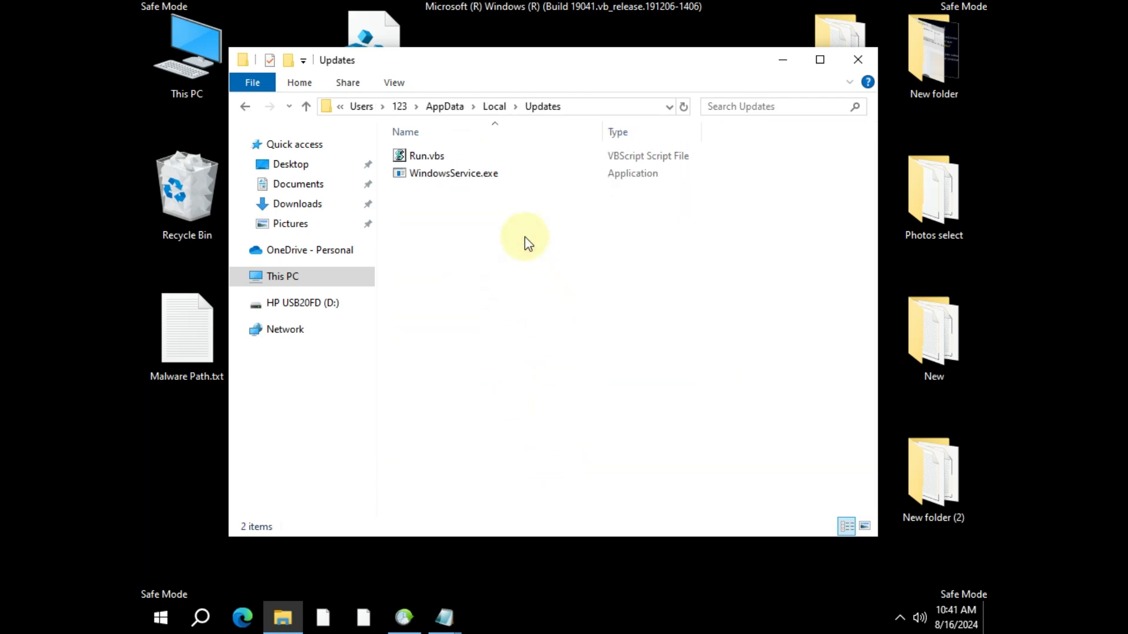
key(ctrl+a)
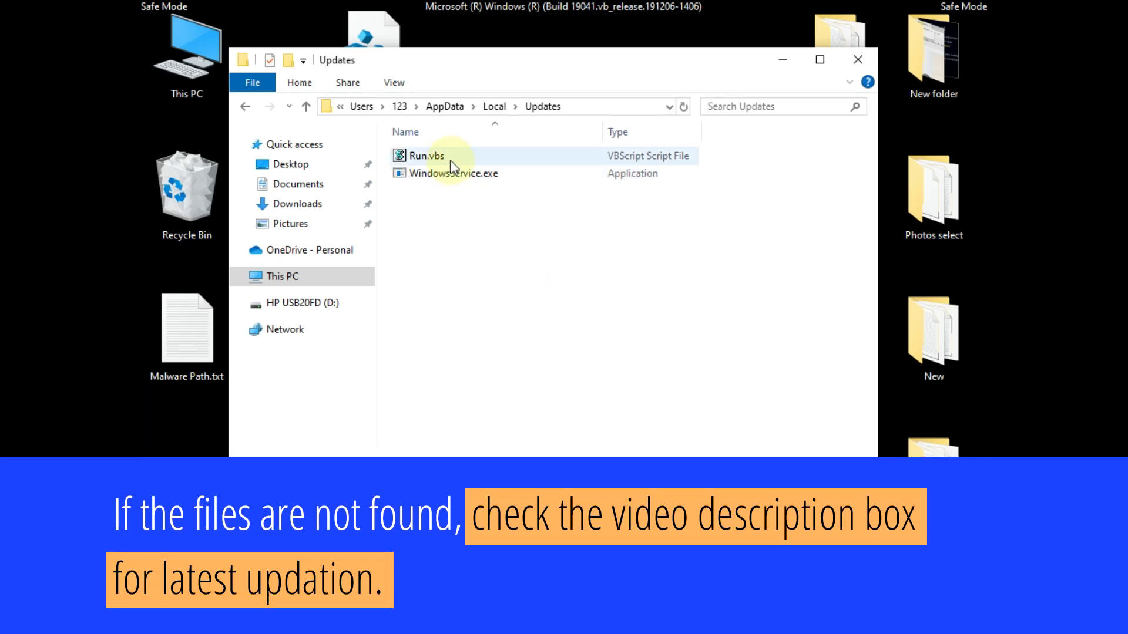
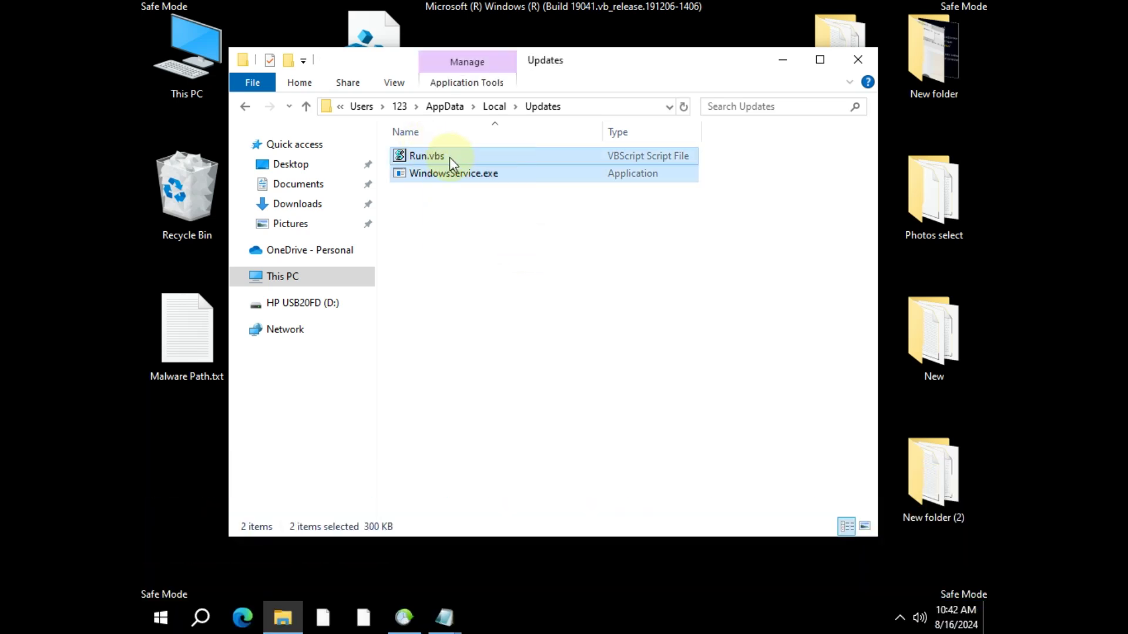
- Delete Run.vbs and WindowsService.exe from the Updates folder, delete the Updates folder from AppData\Local, and close the file window
right_click(450, 157)
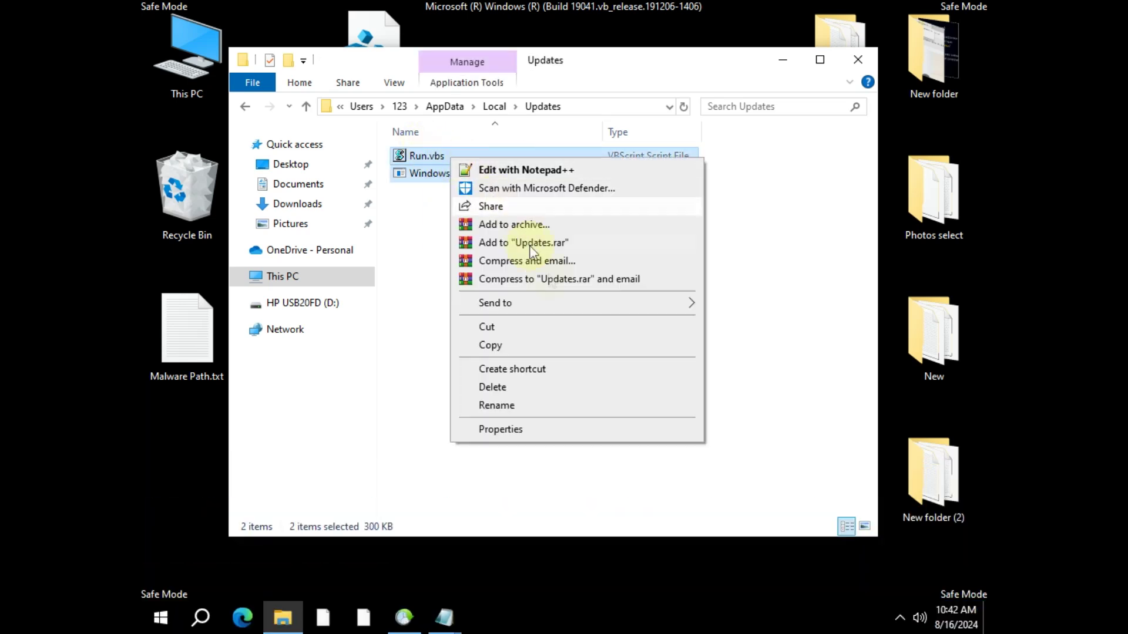
click(655, 388)
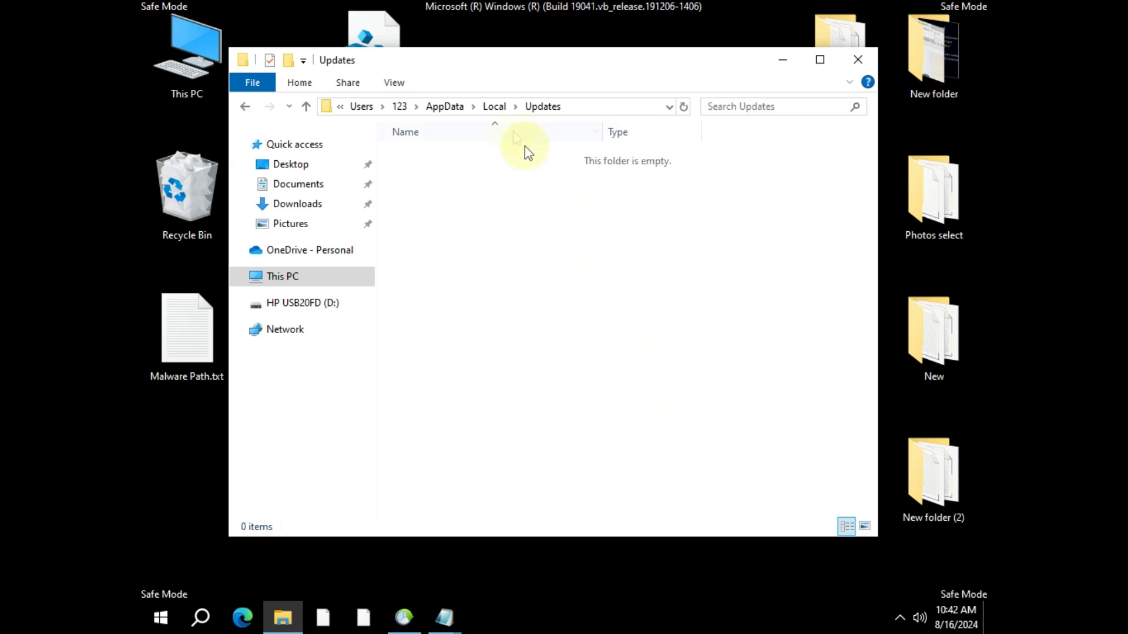
click(494, 107)
right_click(527, 470)
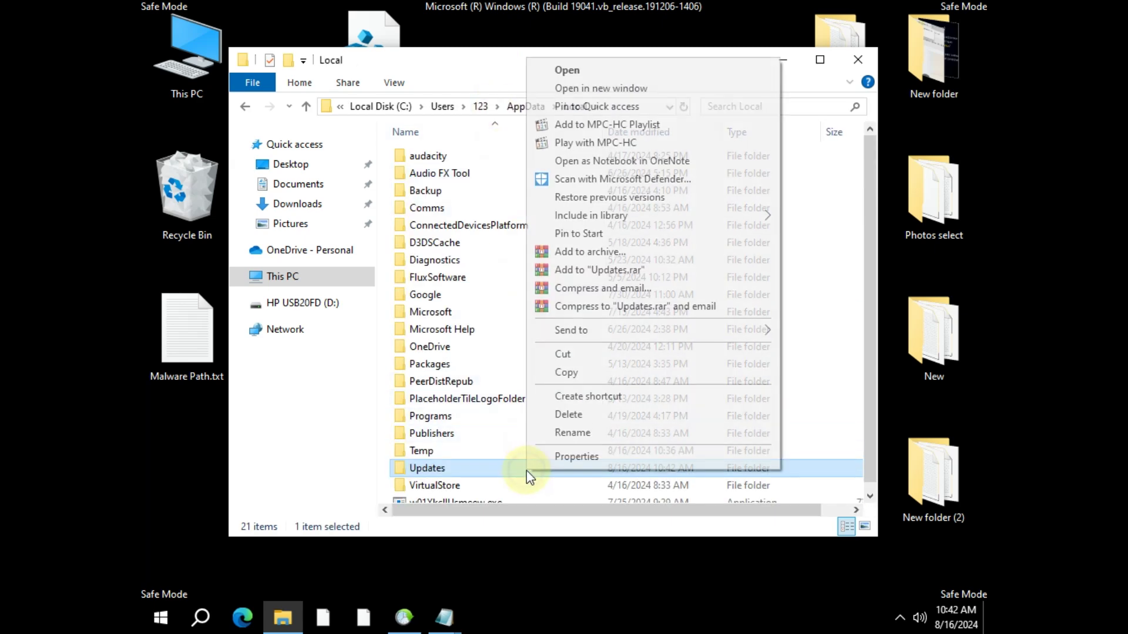
click(568, 415)
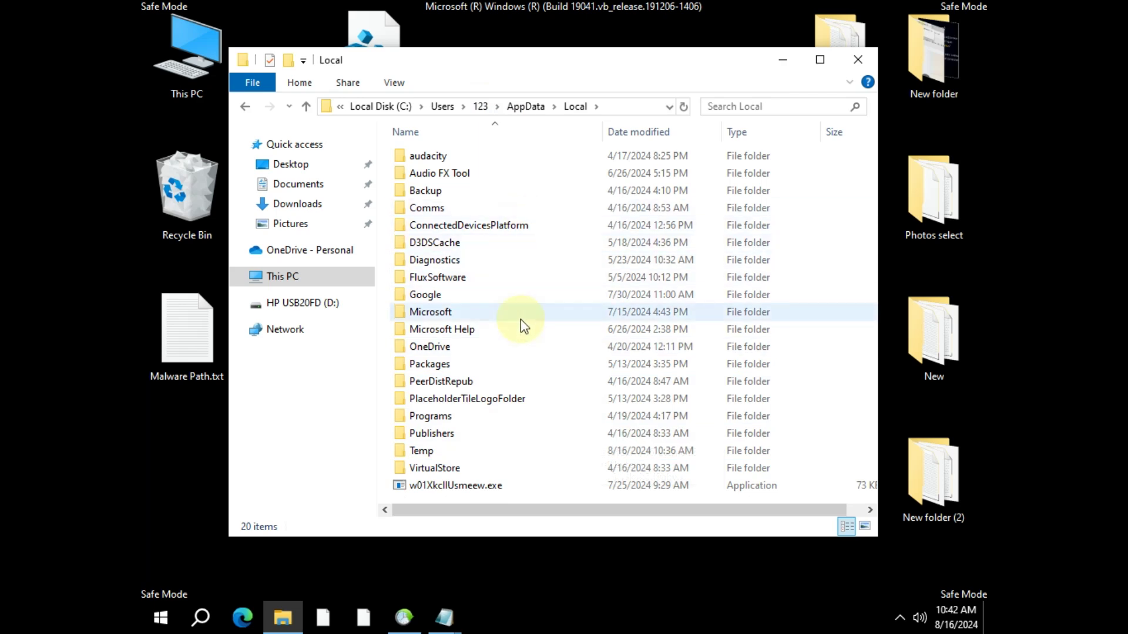
click(857, 60)
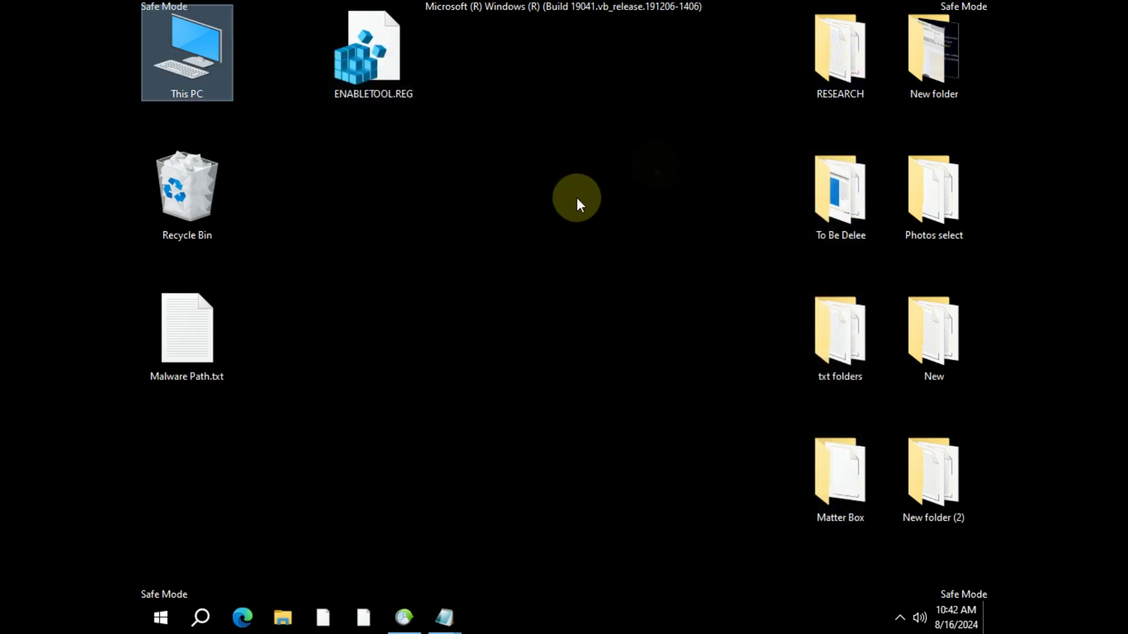
- Move the ENABLETOOL.REG icon down one row on the desktop and clear the selection
click(516, 234)
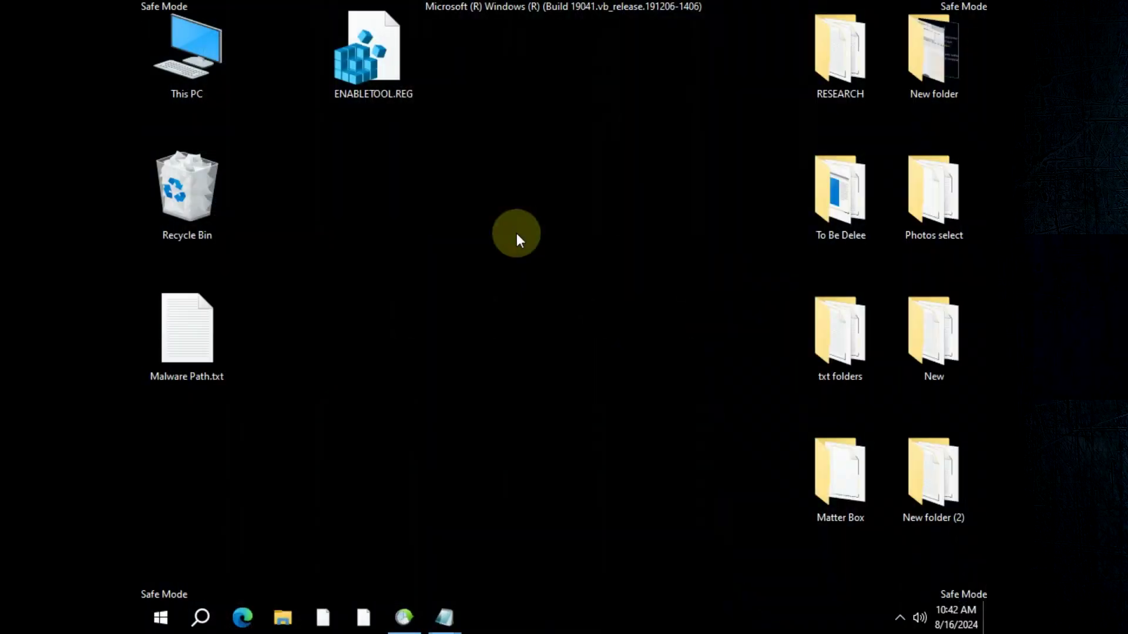
click(366, 76)
drag(371, 102, 395, 235)
click(452, 260)
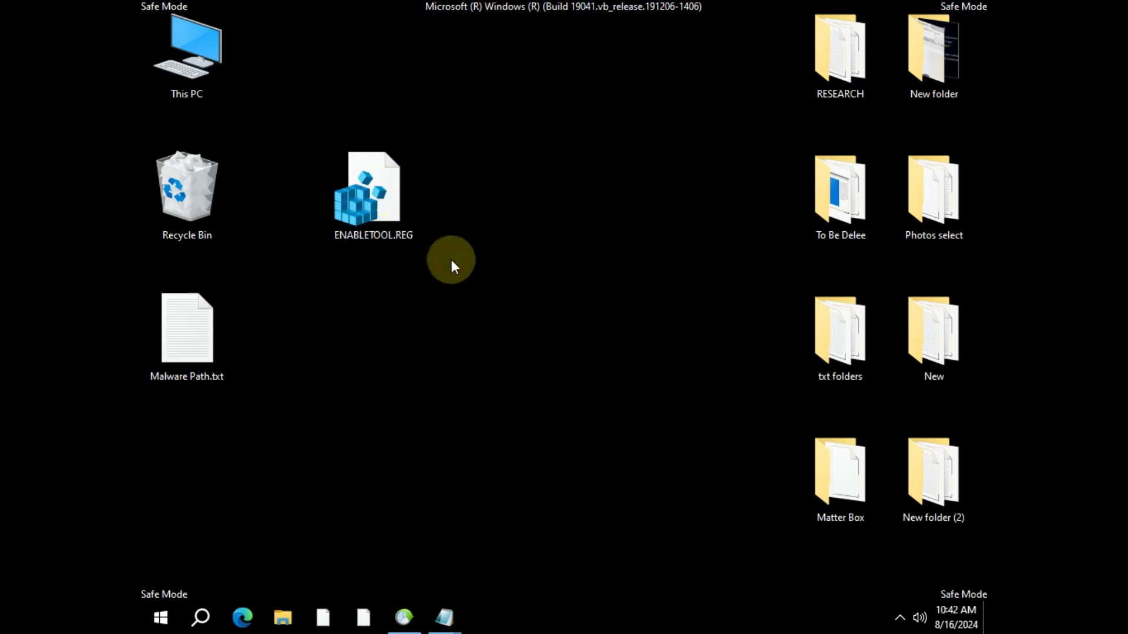
- Merge the desktop file ENABLETOOL.REG into the registry, accepting the warning and dismissing the final message
click(388, 211)
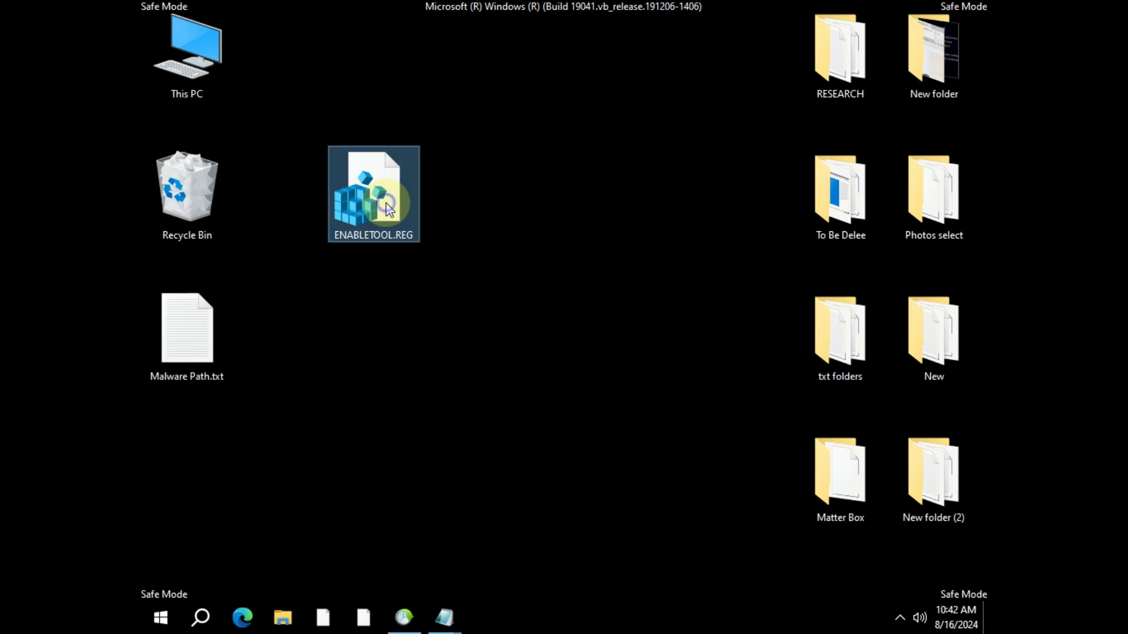
right_click(387, 211)
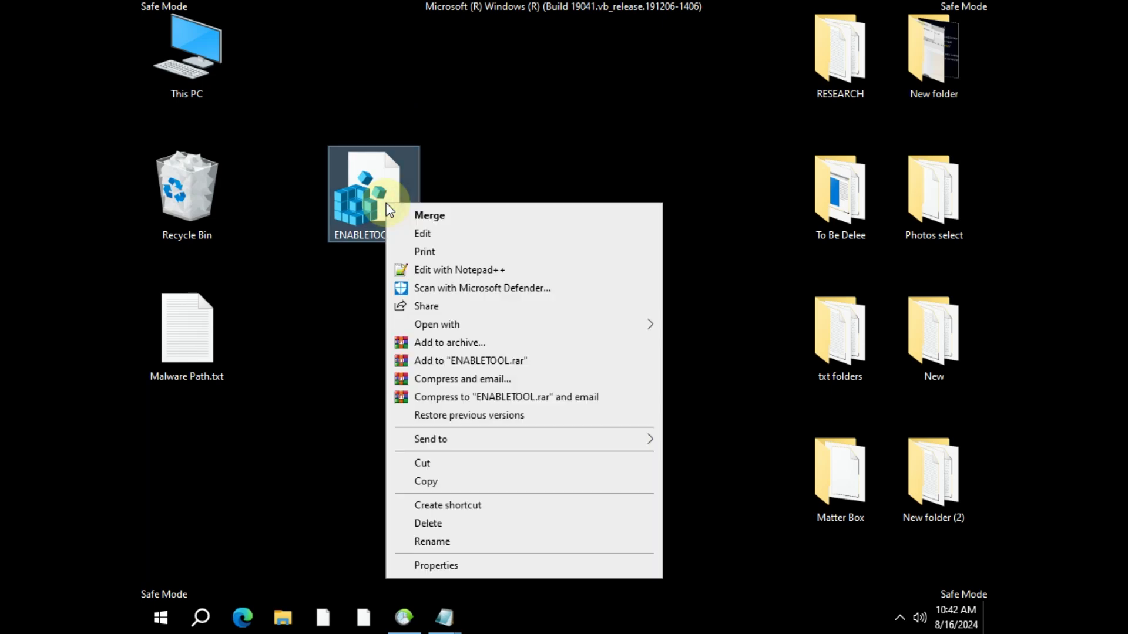
click(503, 216)
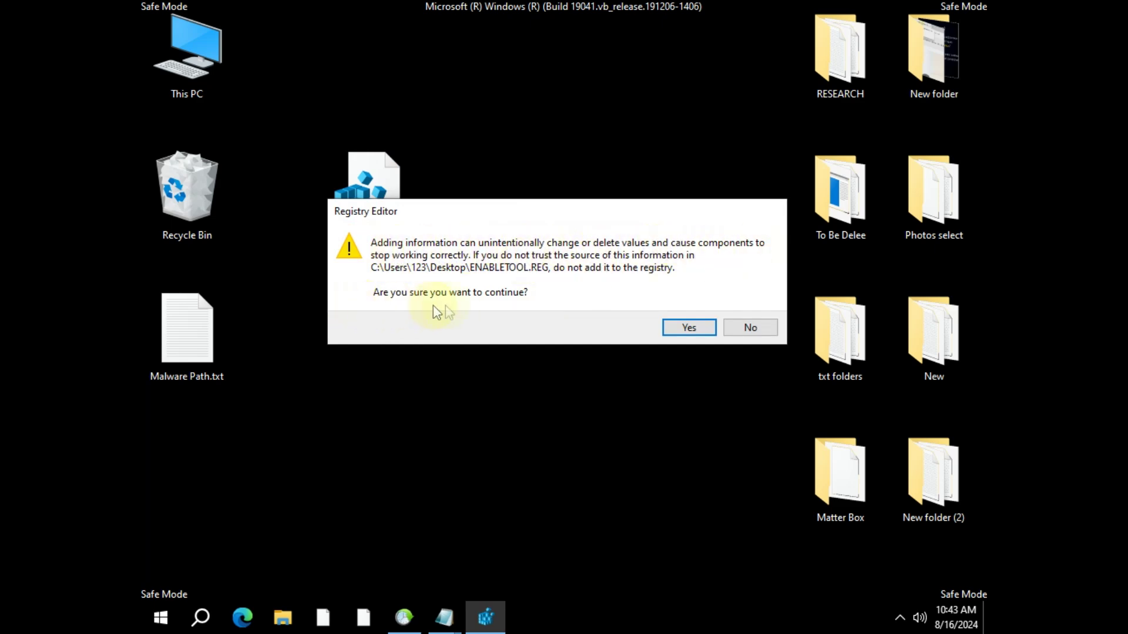
click(688, 328)
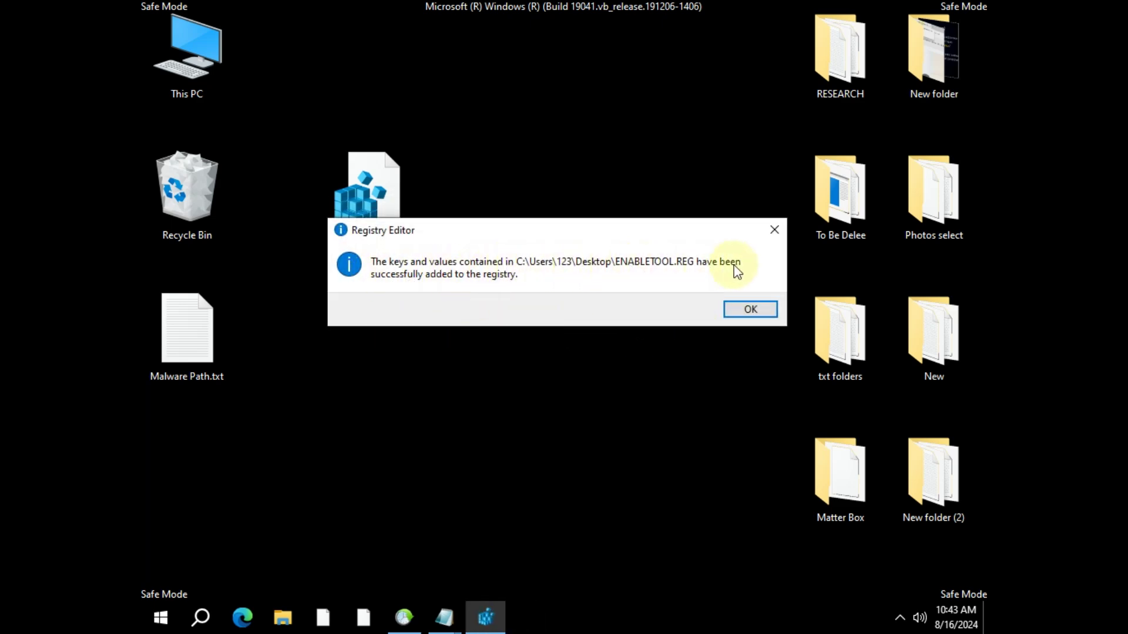
click(752, 310)
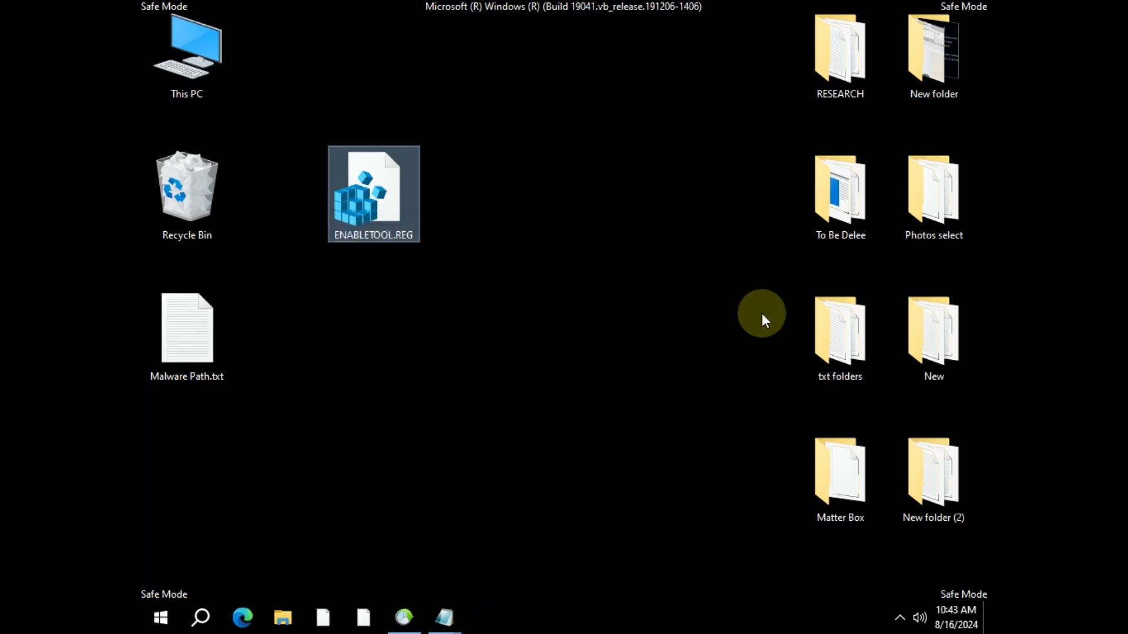
click(426, 311)
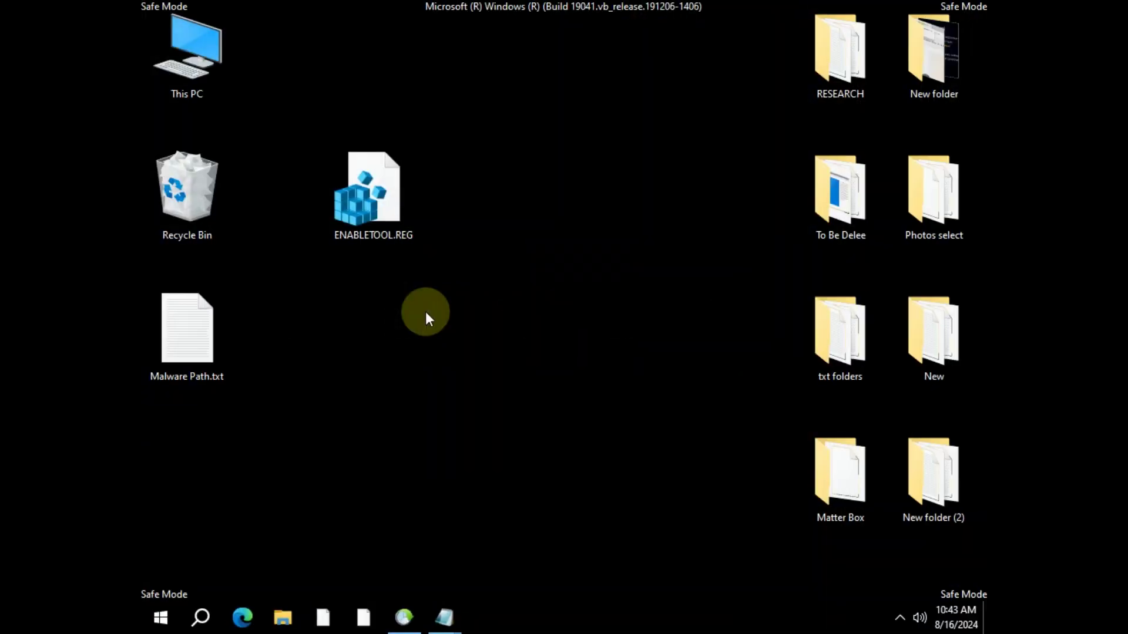
- Run MSCONFIG, set the startup selection to Normal startup, apply the change, and restart the computer
key(super+r)
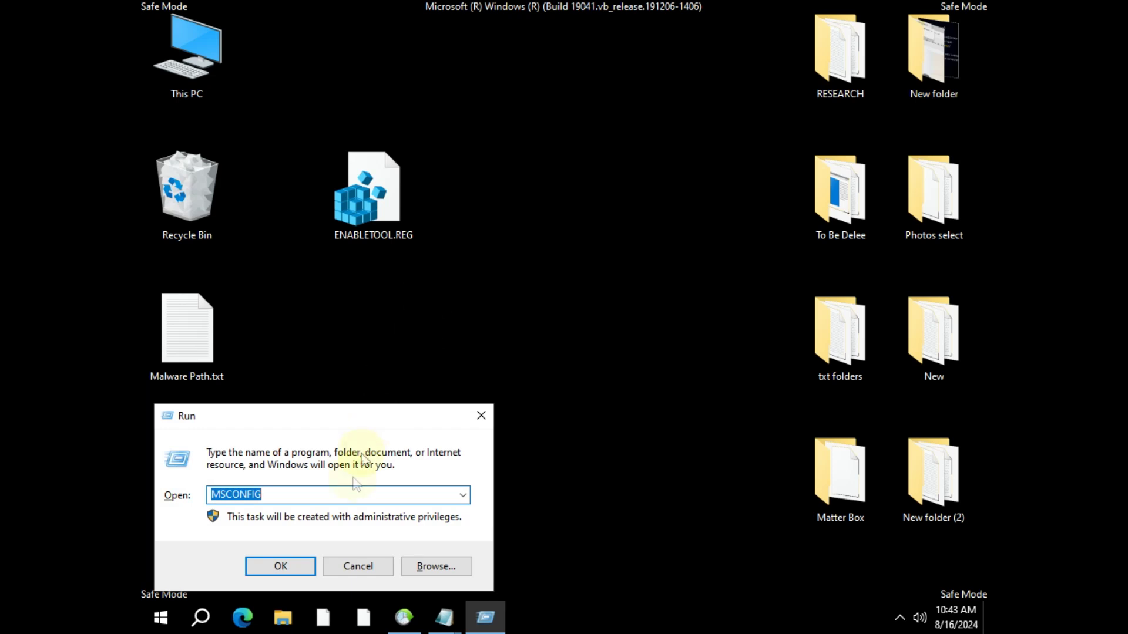
click(309, 564)
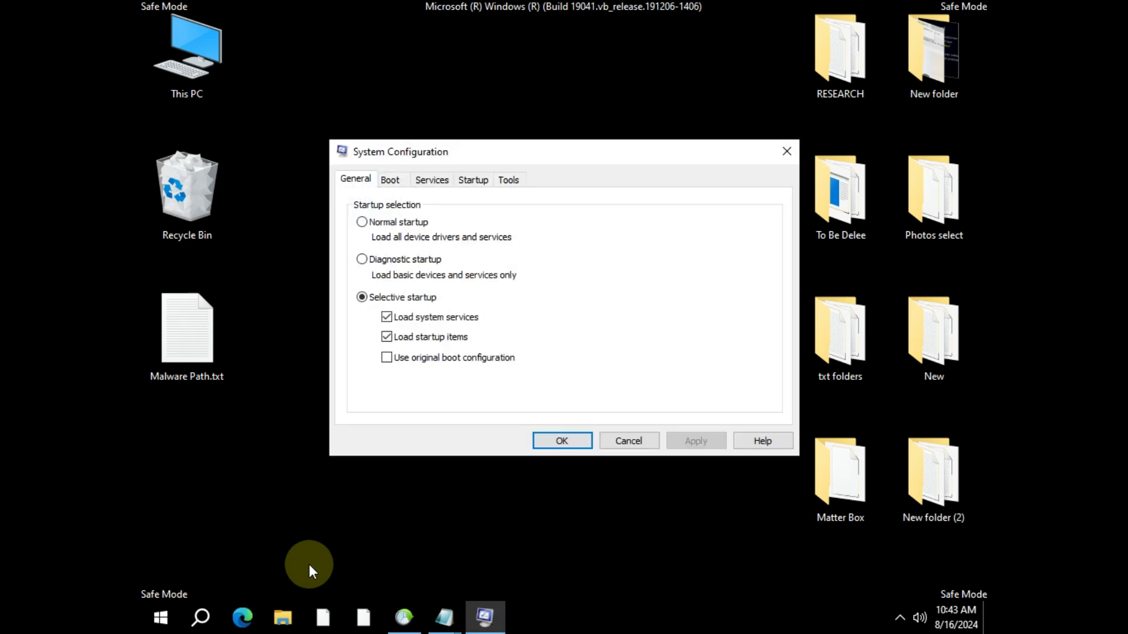
click(363, 224)
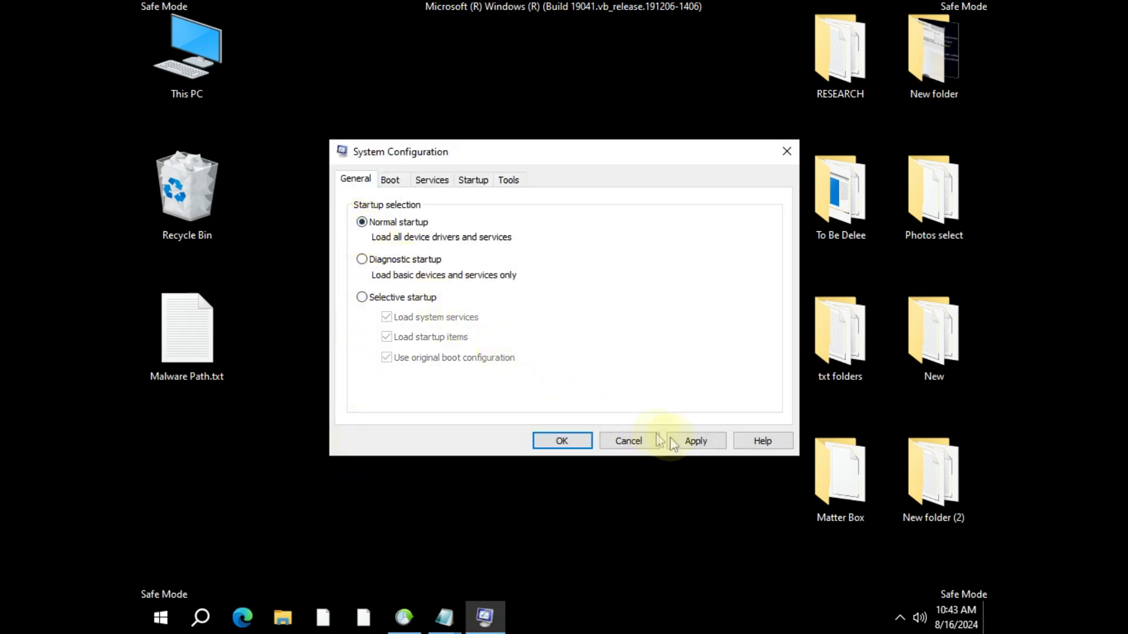
click(697, 446)
click(697, 441)
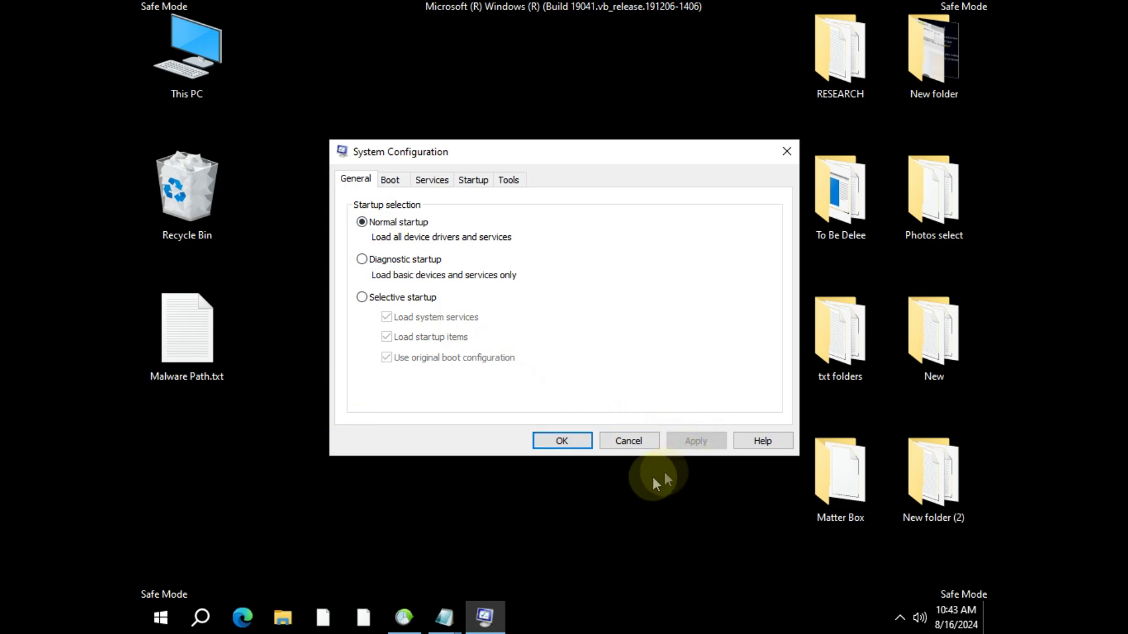
click(559, 440)
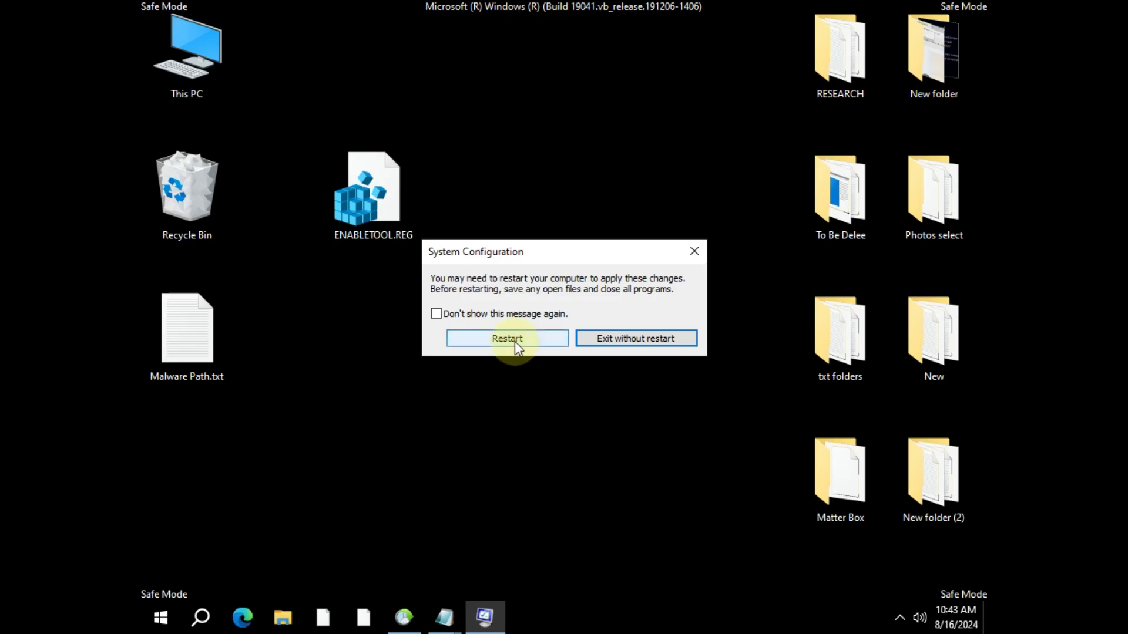
click(515, 341)
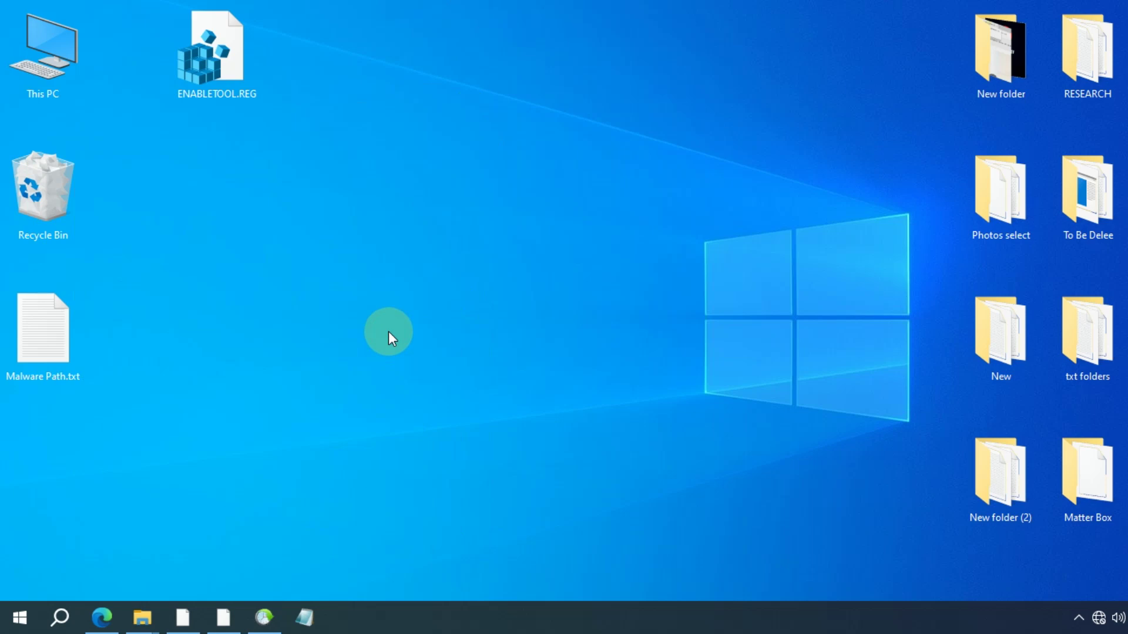
- Search the system for Windows Security and open it to check the status of the protection areas
click(65, 617)
text(WINDOWS)
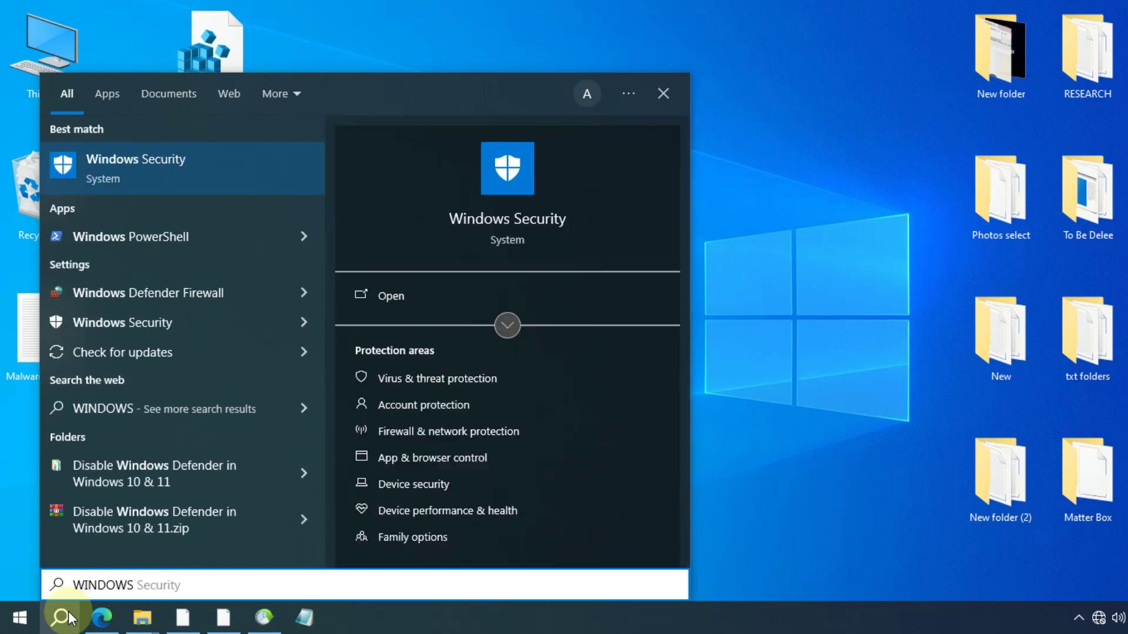
click(205, 173)
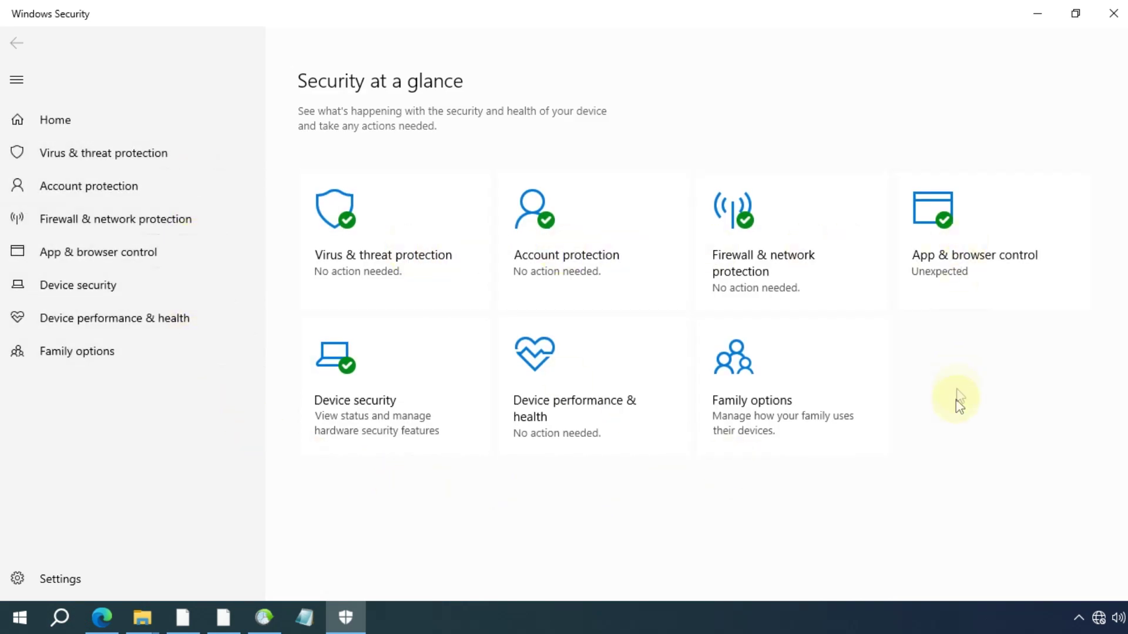
click(941, 467)
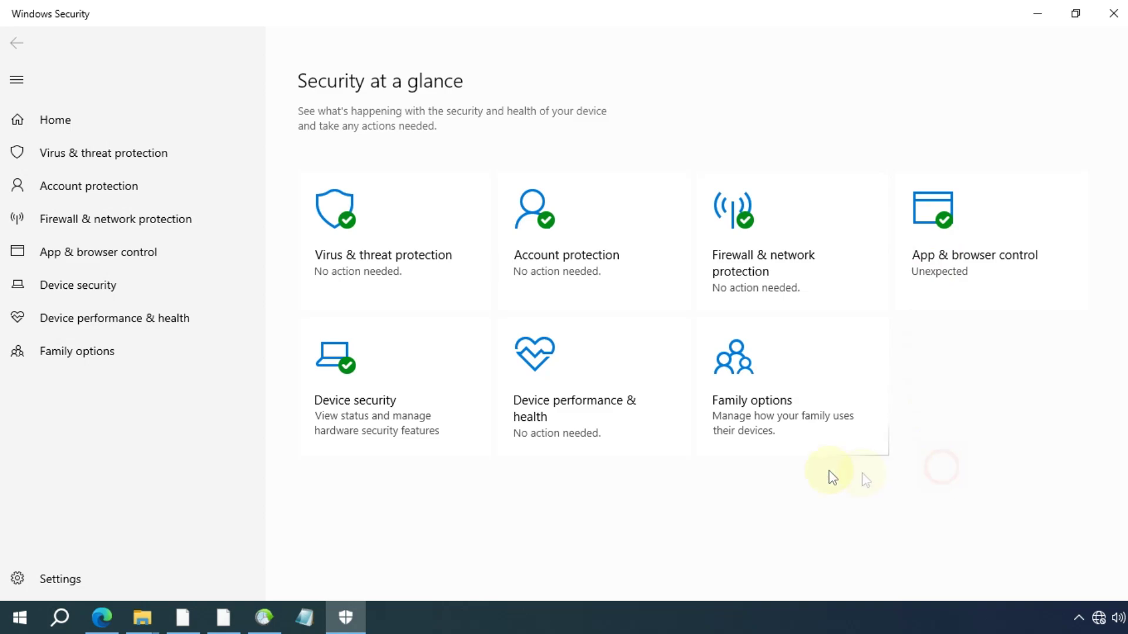